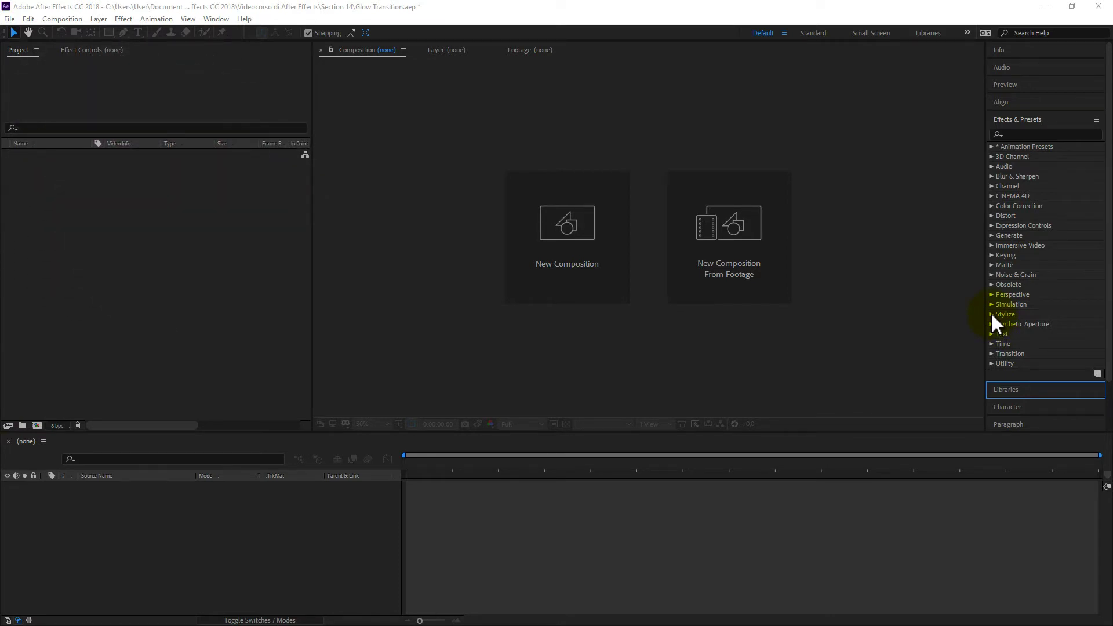
Step: Expand the Stylize category in Effects & Presets and select the Glow effect
{"action": "left_click", "coordinate": [990, 313]}
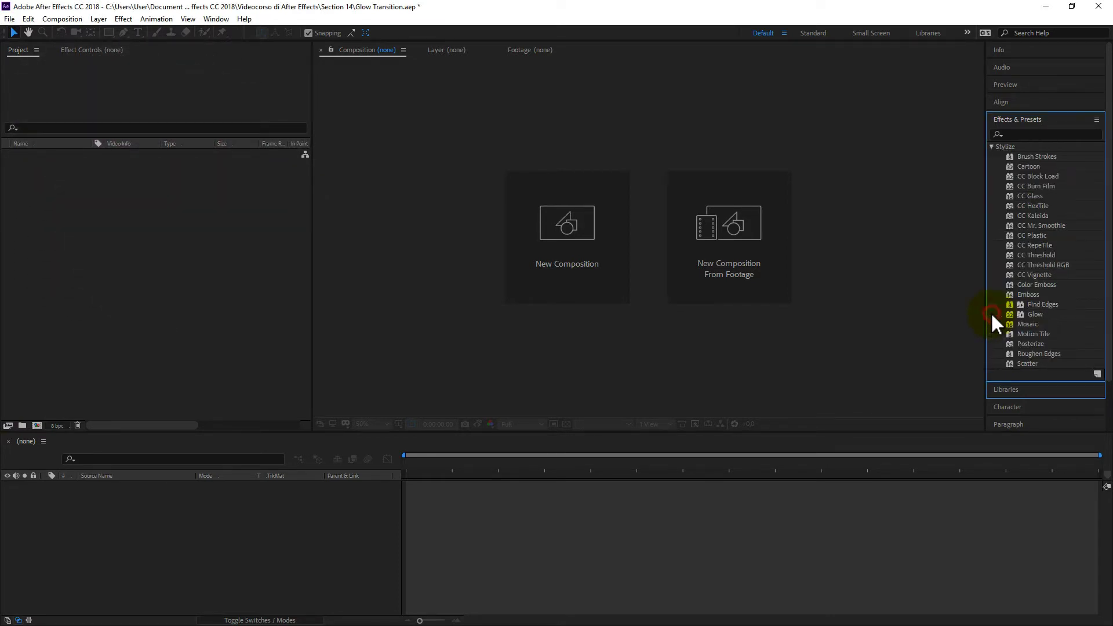
{"action": "scroll", "coordinate": [1034, 354], "scroll_direction": "down", "scroll_amount": 5}
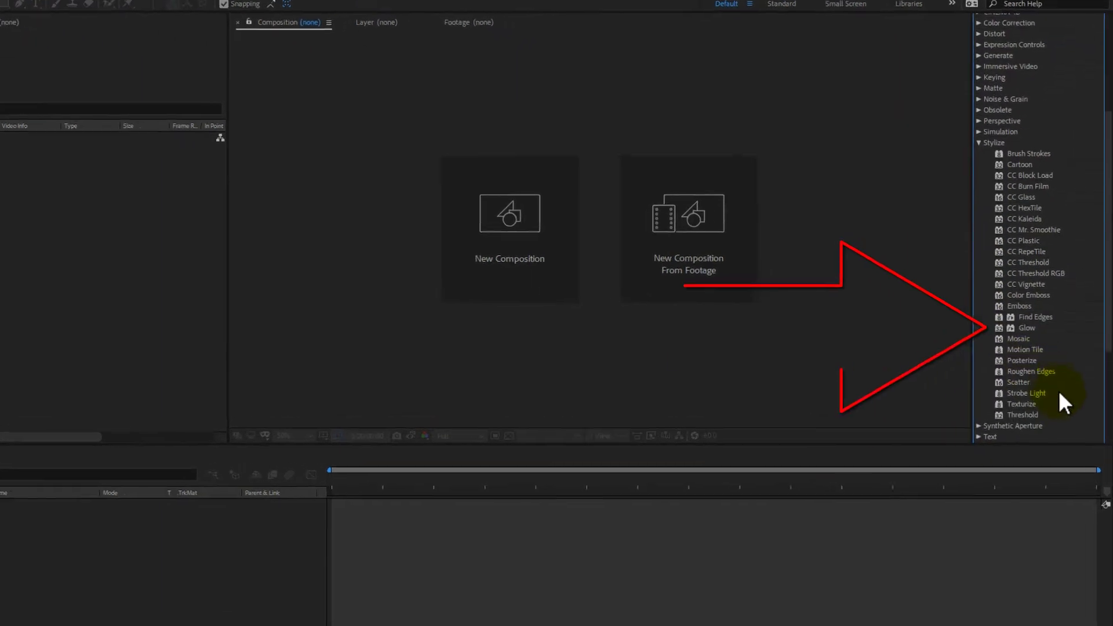
{"action": "left_click", "coordinate": [1074, 327]}
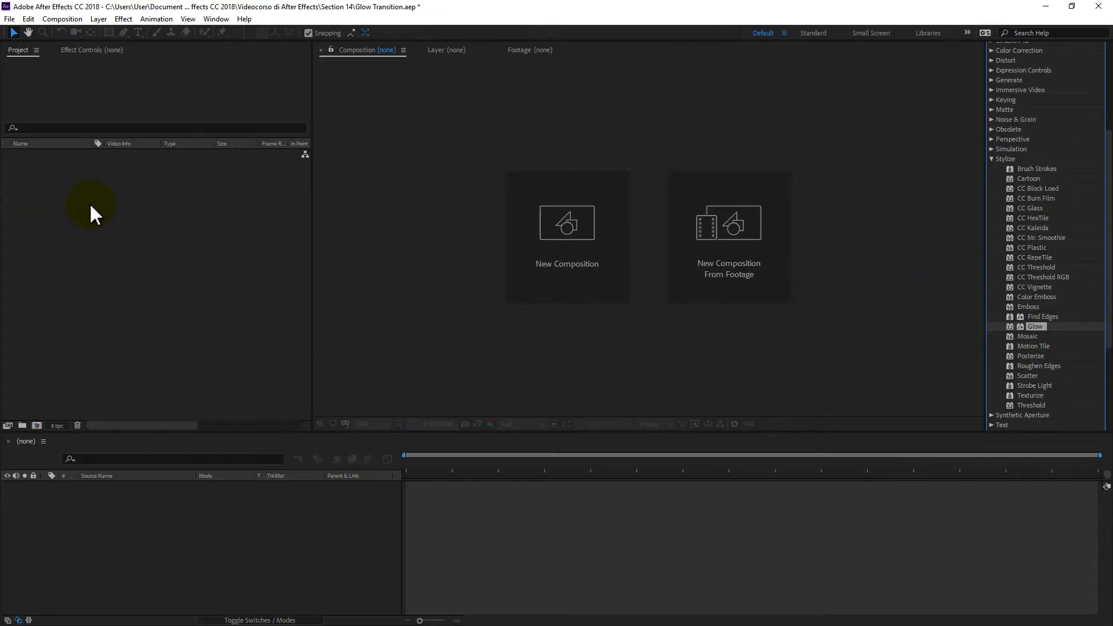
Step: Import Mercedes.mp4 and Rallye.mp4 into the project through the Import File dialog
{"action": "double_click", "coordinate": [83, 200]}
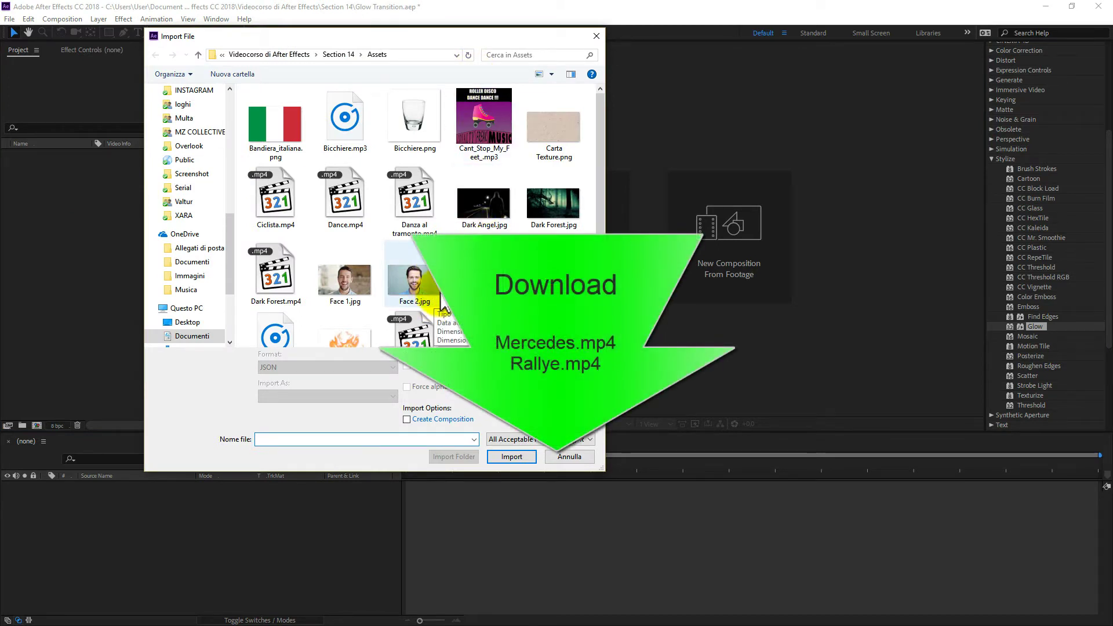
{"action": "scroll", "coordinate": [438, 307], "scroll_direction": "down", "scroll_amount": 2}
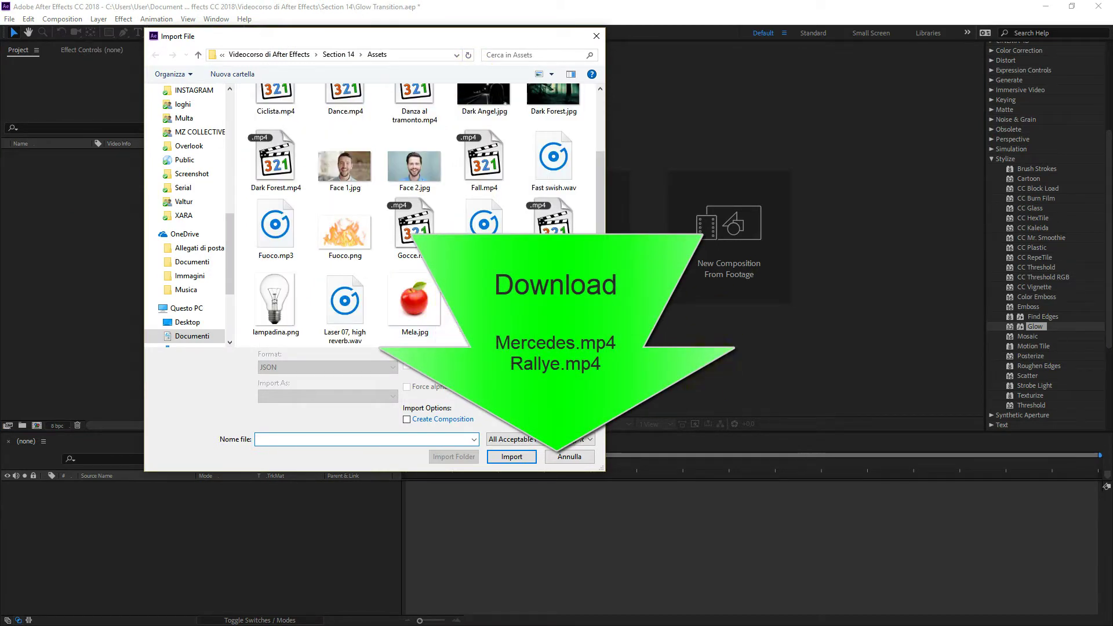
{"action": "left_click", "coordinate": [484, 302]}
{"action": "left_click", "coordinate": [554, 301], "text": "ctrl"}
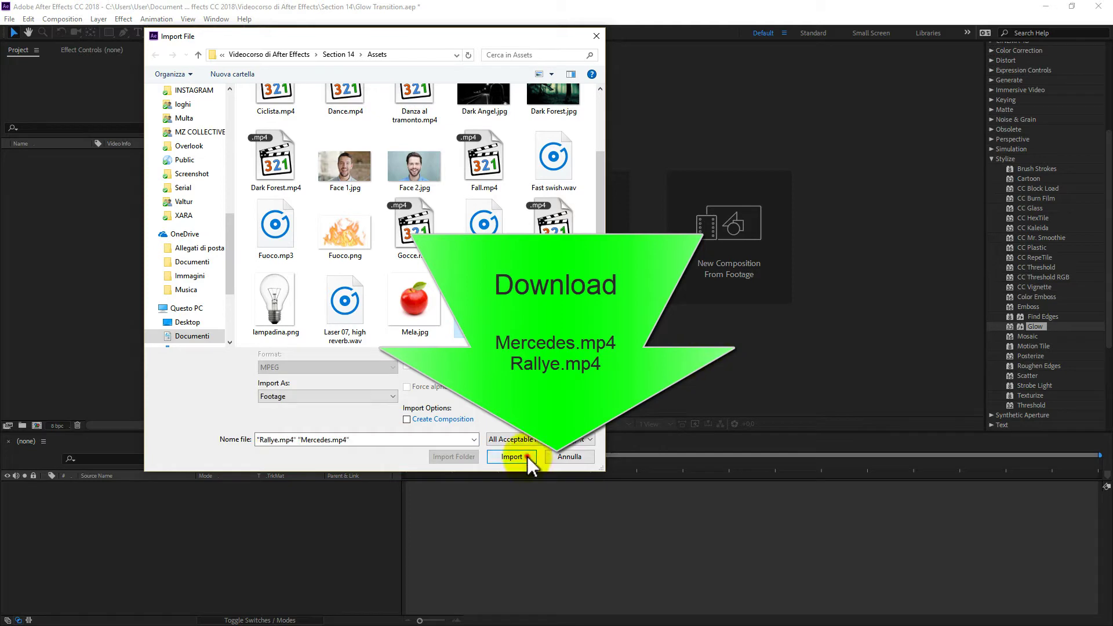
{"action": "left_click", "coordinate": [527, 457]}
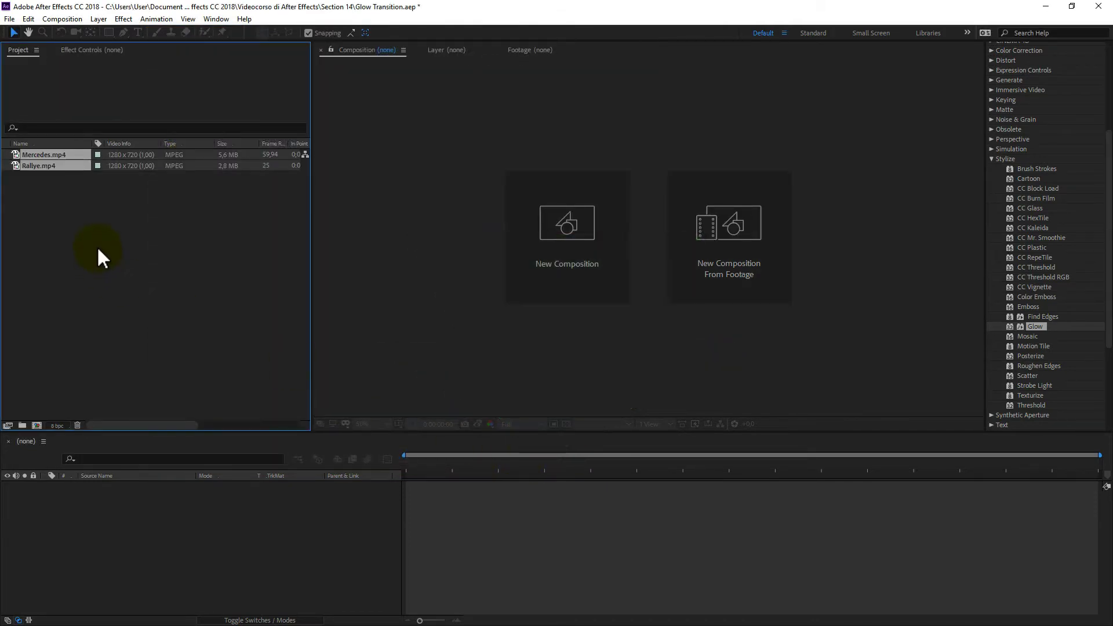
Step: Create a 'Glow transition' composition using the HDV/HDTV 720 25 preset, five seconds long
{"action": "right_click", "coordinate": [97, 249]}
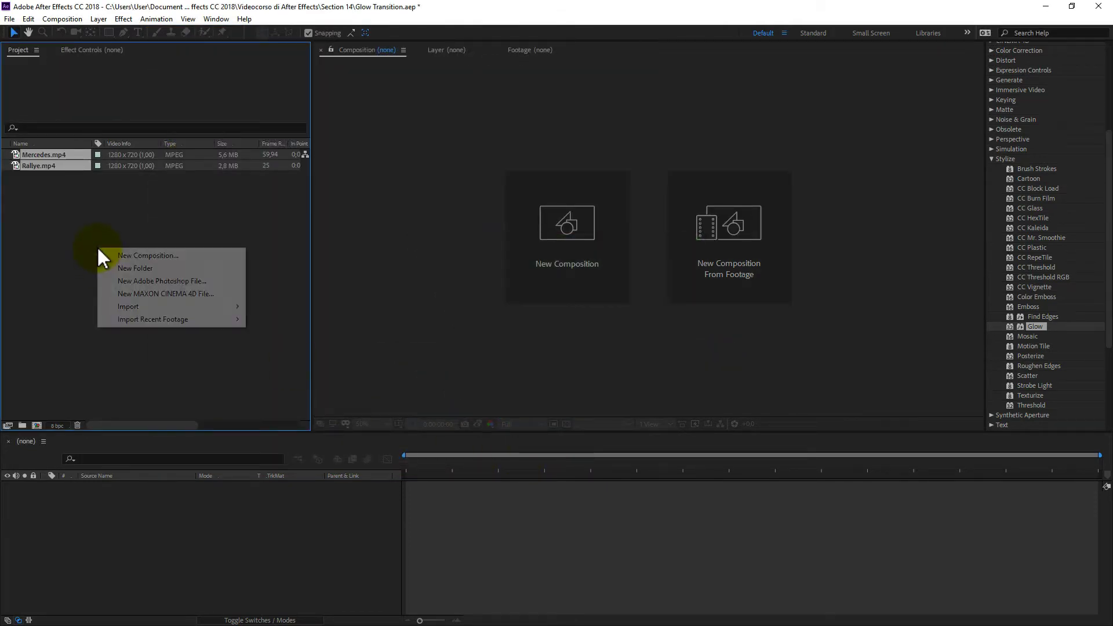
{"action": "left_click", "coordinate": [130, 252]}
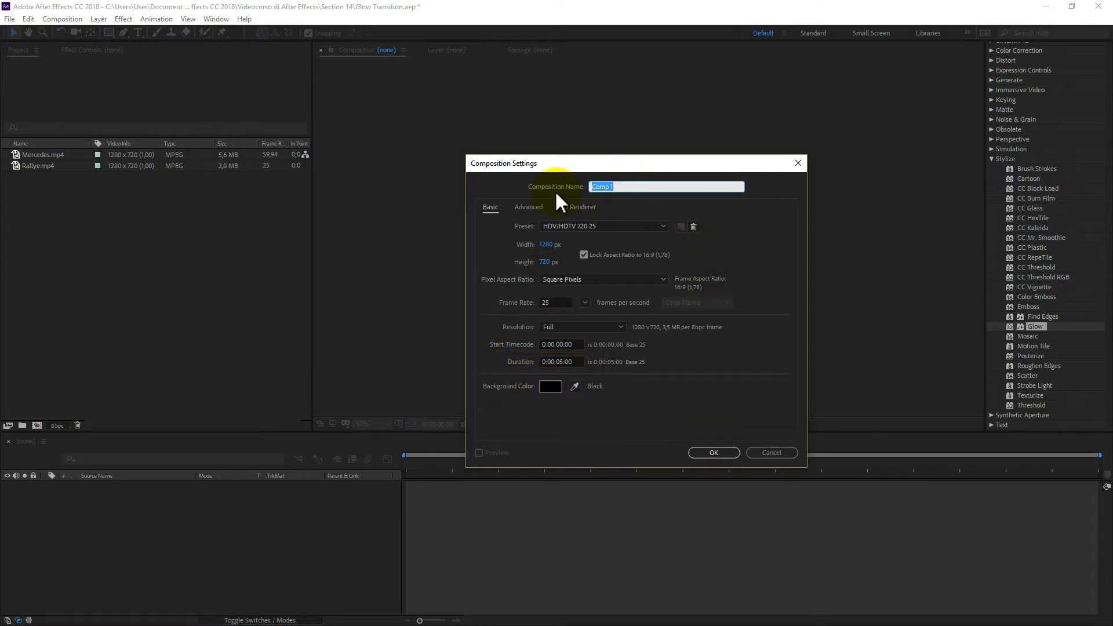
{"action": "type", "text": "Glow t"}
{"action": "type", "text": "ransition"}
{"action": "left_click", "coordinate": [721, 448]}
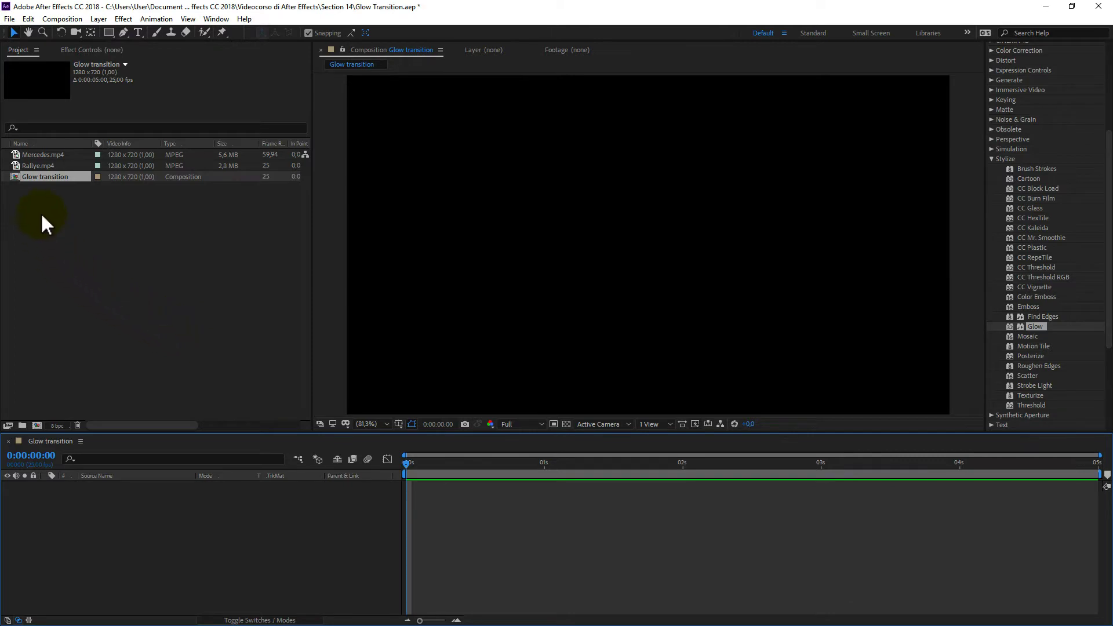
Step: Set Rallye.mp4's out point at 0:00:02:13 and drop it into the Glow transition timeline
{"action": "double_click", "coordinate": [15, 165]}
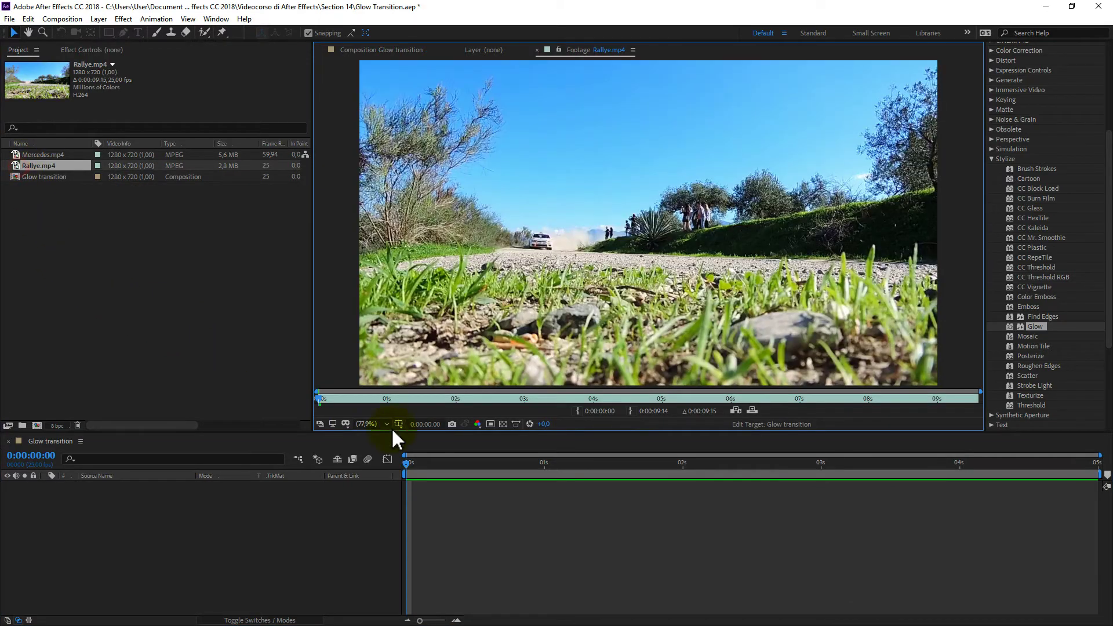
{"action": "left_click", "coordinate": [322, 399]}
{"action": "left_click_drag", "start_coordinate": [324, 399], "coordinate": [492, 399]}
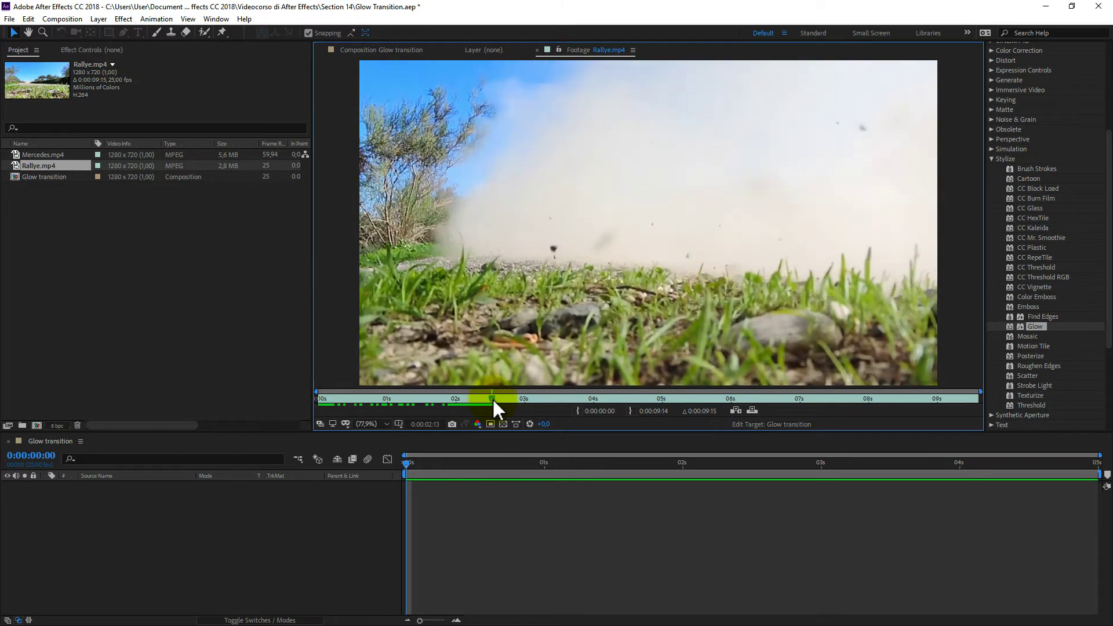
{"action": "left_click", "coordinate": [630, 411]}
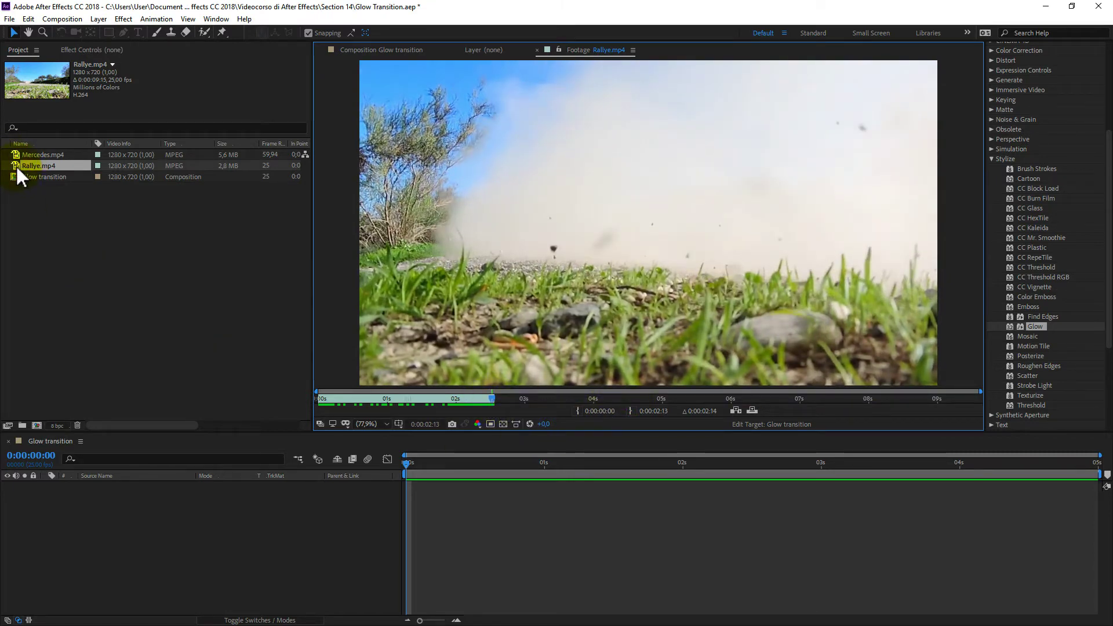
{"action": "left_click_drag", "start_coordinate": [16, 165], "coordinate": [75, 499]}
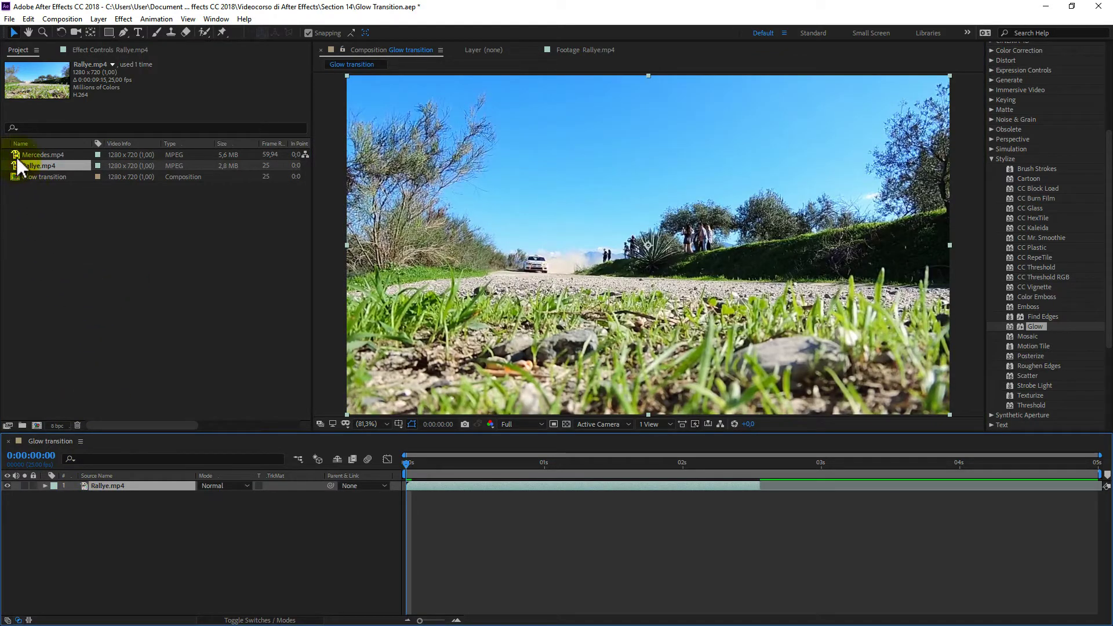
Step: Place Mercedes.mp4 as layer 2 under Rallye, preview the cut, then return to 0:00:01:07
{"action": "left_click_drag", "start_coordinate": [16, 154], "coordinate": [99, 535]}
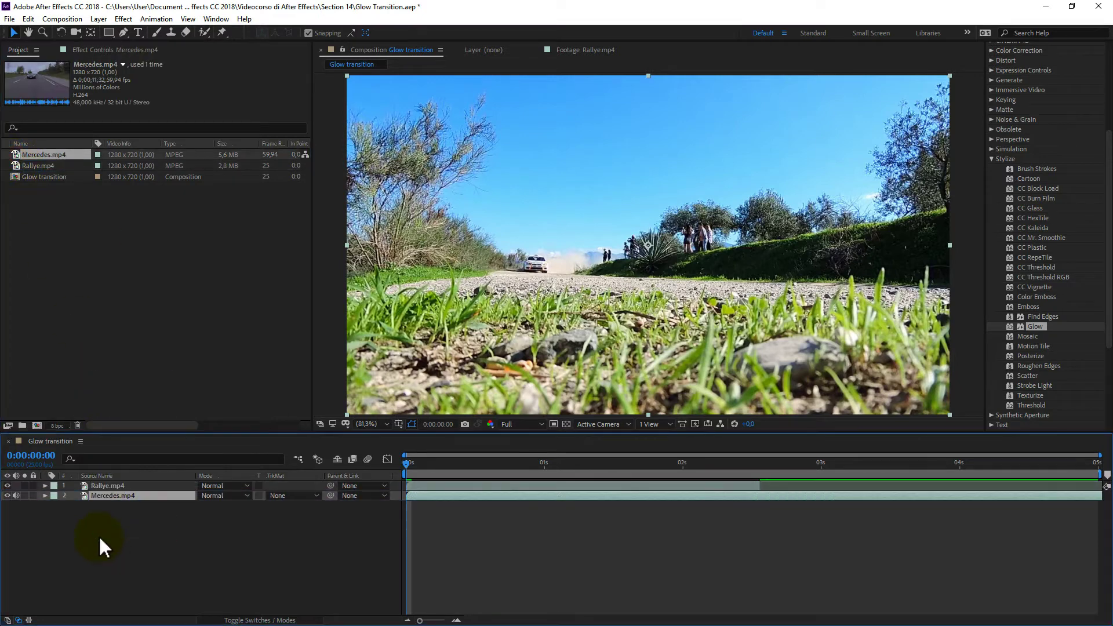
{"action": "key", "text": "space"}
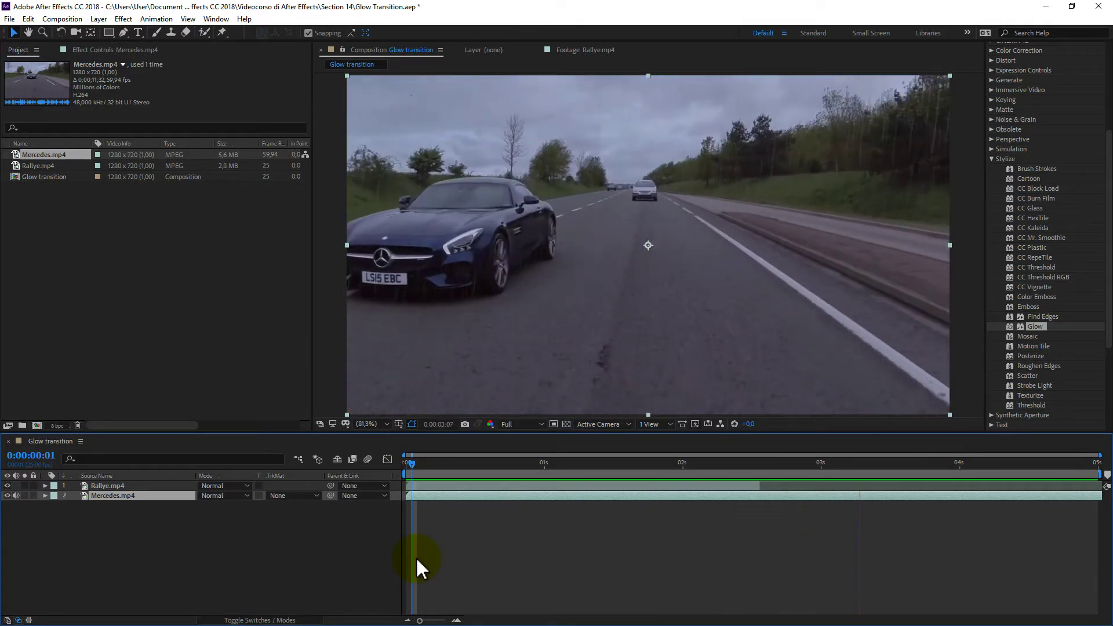
{"action": "key", "text": "space"}
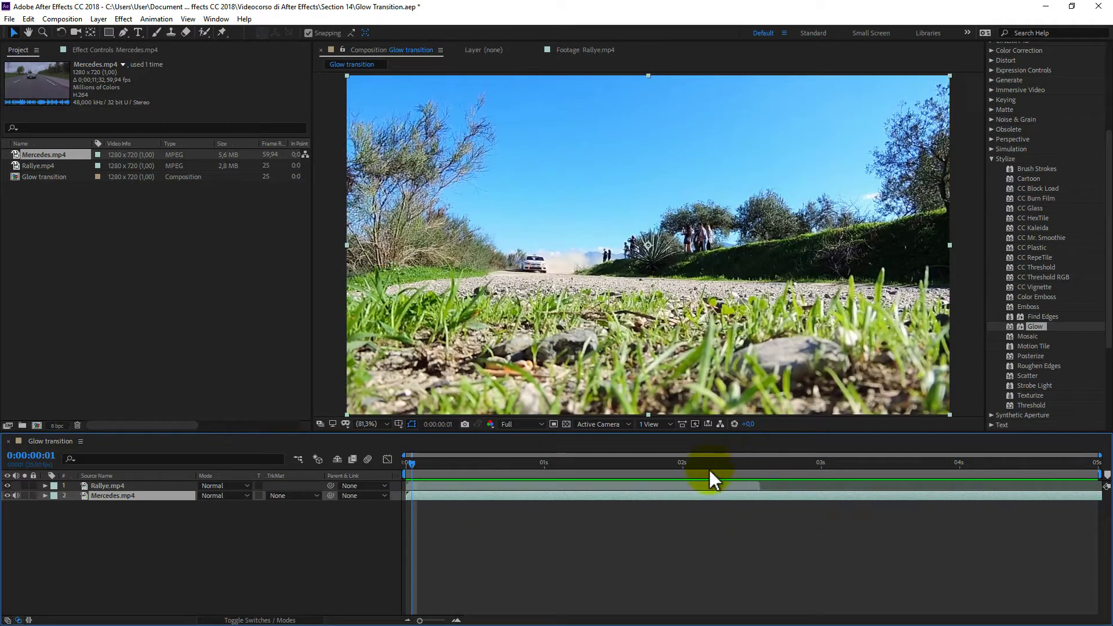
{"action": "left_click_drag", "start_coordinate": [757, 463], "coordinate": [761, 467]}
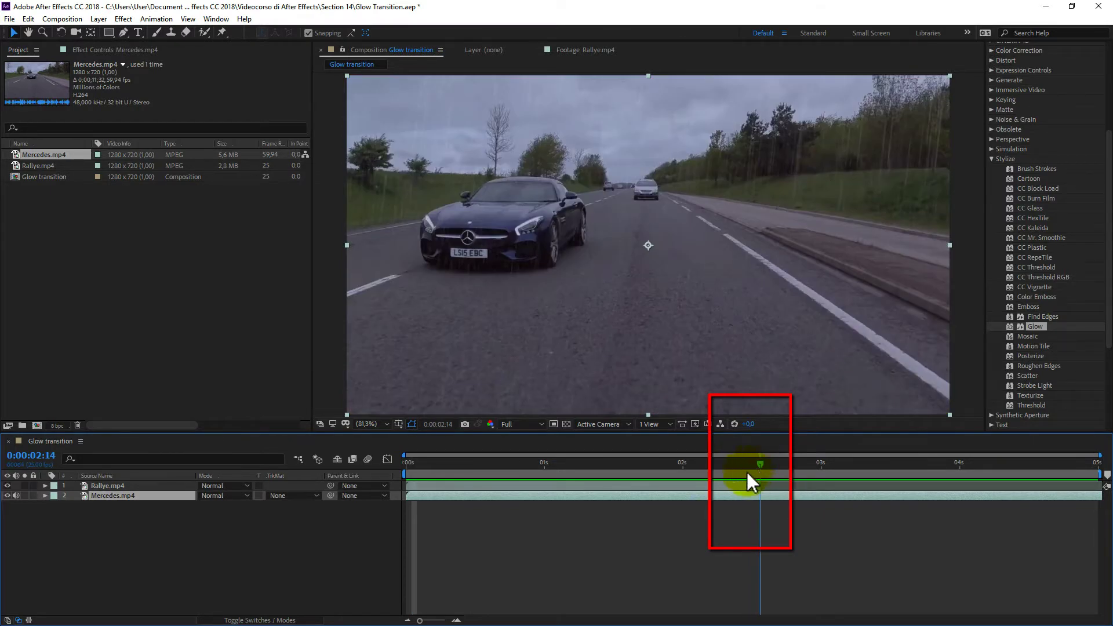
{"action": "left_click_drag", "start_coordinate": [760, 464], "coordinate": [585, 484]}
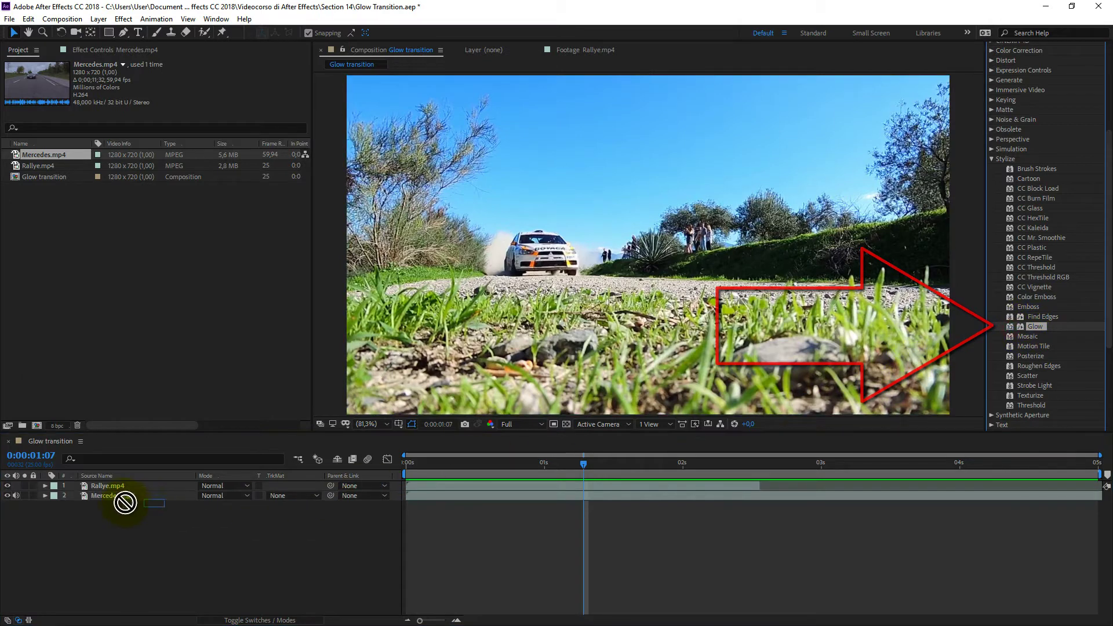
Step: Apply Glow to the Rallye.mp4 layer and move the playhead toward the clip's end
{"action": "left_click_drag", "start_coordinate": [1009, 325], "coordinate": [107, 485]}
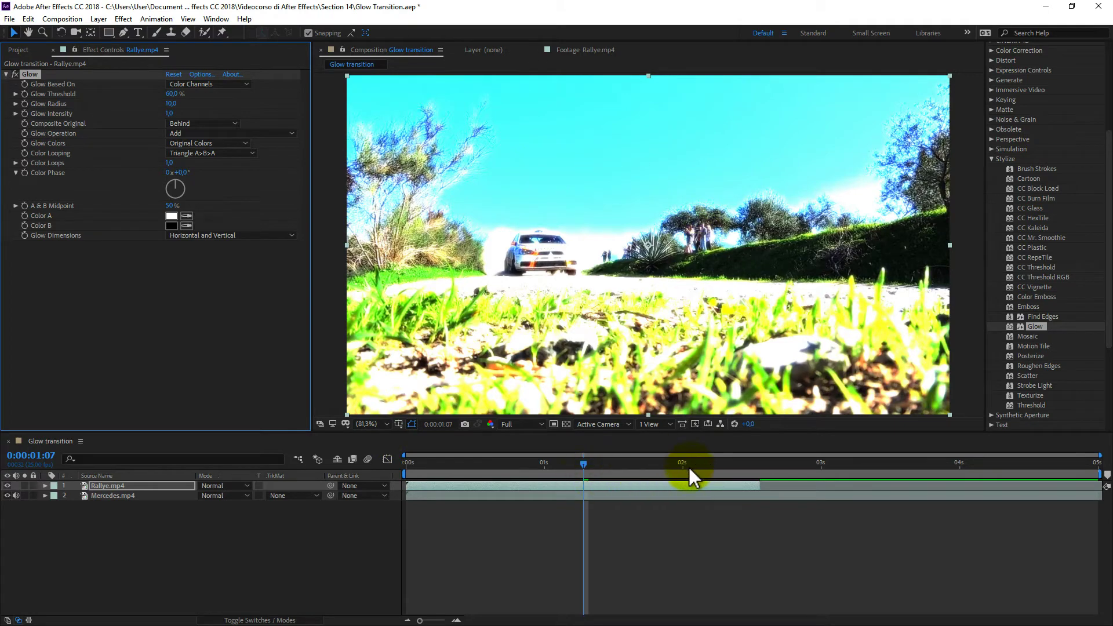
{"action": "mouse_move", "coordinate": [690, 468]}
{"action": "left_mouse_down"}
{"action": "mouse_move", "coordinate": [747, 477]}
{"action": "mouse_move", "coordinate": [680, 484]}
{"action": "left_mouse_up"}
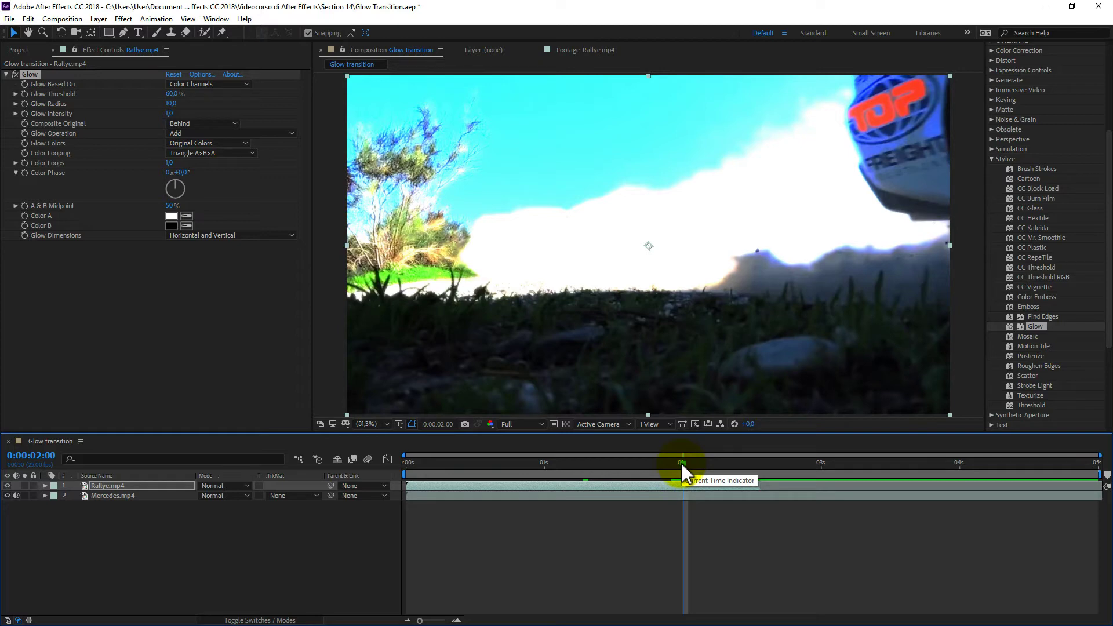
Step: Scrub and preview around the Rallye-to-Mercedes cut, then settle on frame 0:00:02:12
{"action": "left_click_drag", "start_coordinate": [682, 462], "coordinate": [684, 472]}
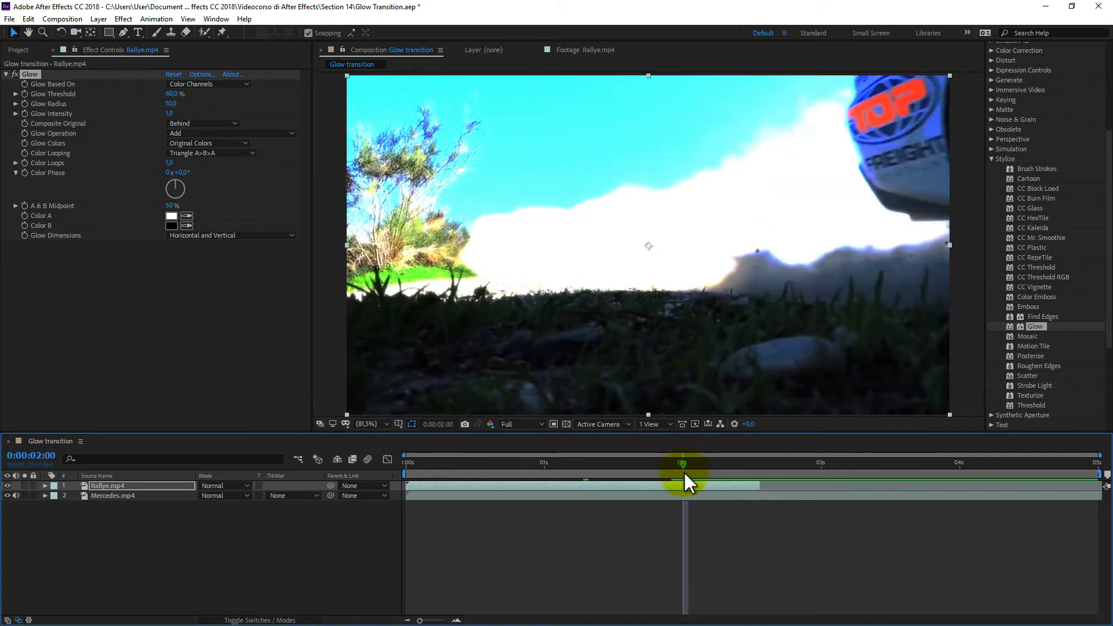
{"action": "left_click_drag", "start_coordinate": [683, 472], "coordinate": [759, 471]}
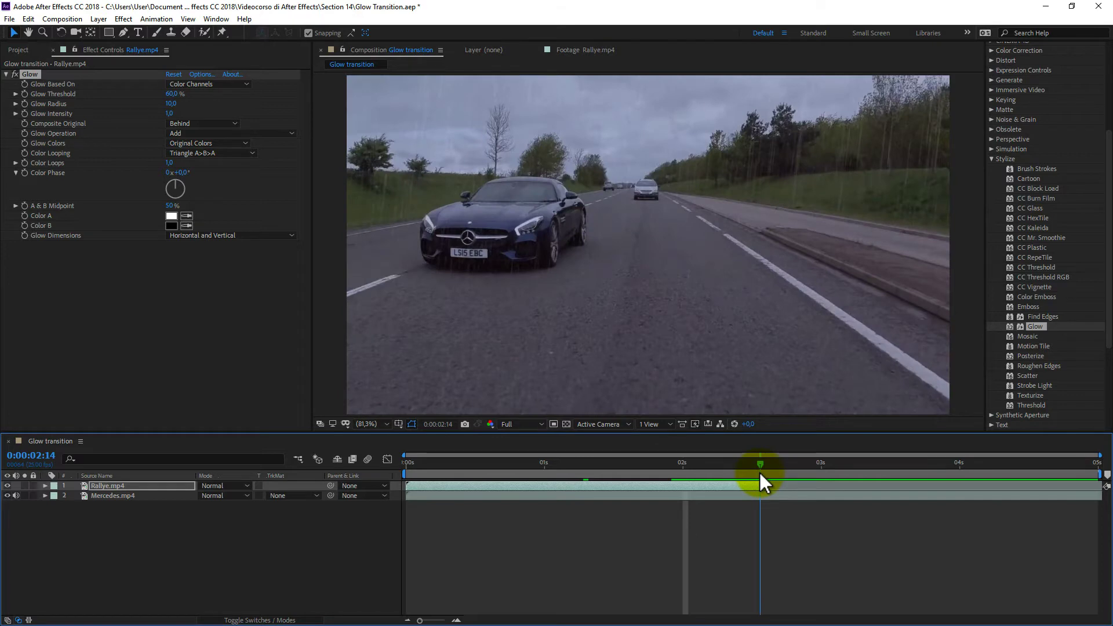
{"action": "mouse_move", "coordinate": [759, 470]}
{"action": "left_mouse_down"}
{"action": "mouse_move", "coordinate": [691, 484]}
{"action": "mouse_move", "coordinate": [757, 478]}
{"action": "left_mouse_up"}
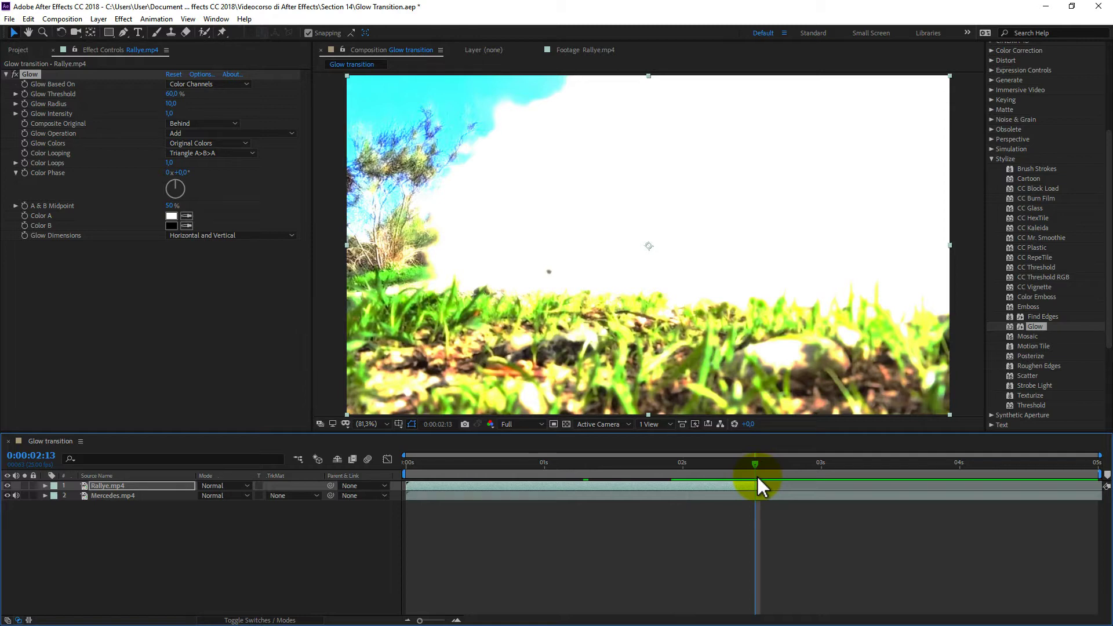
{"action": "key", "text": "space"}
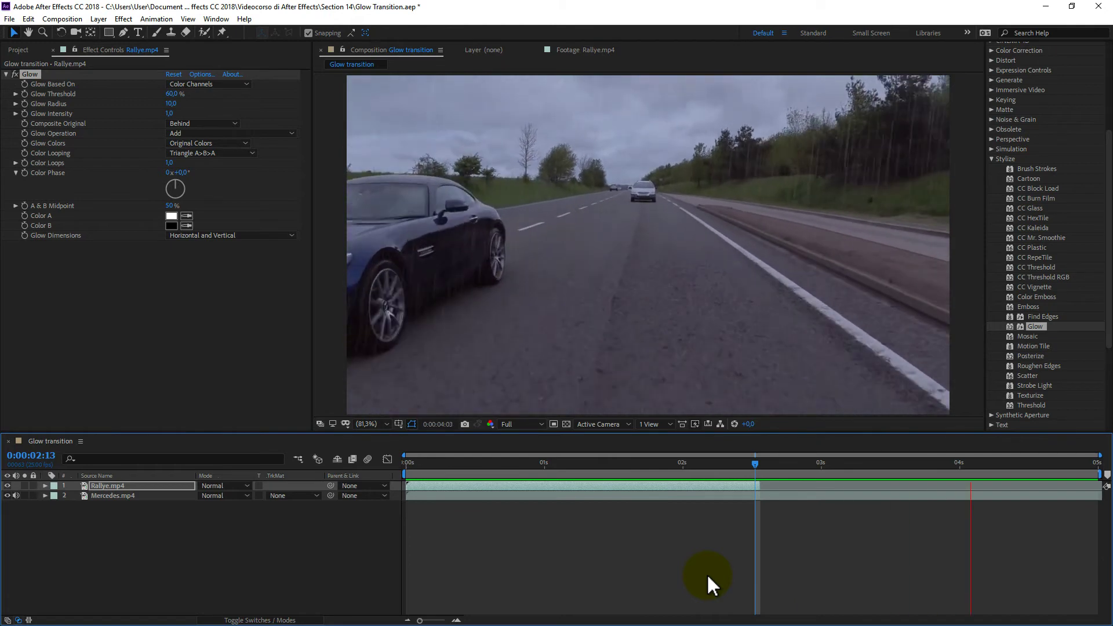
{"action": "key", "text": "space"}
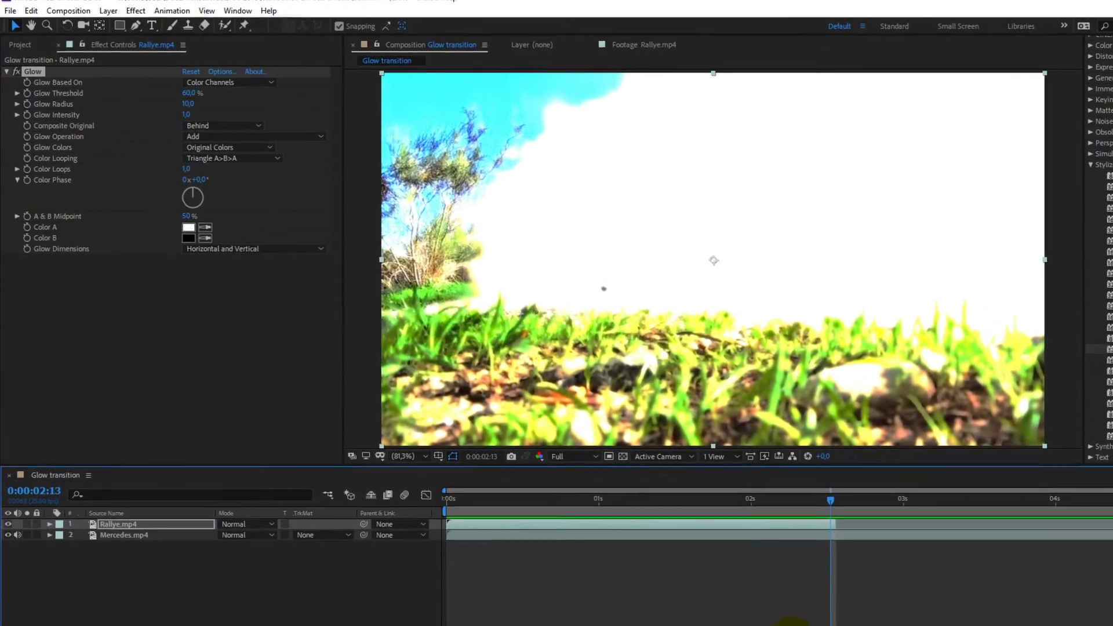
{"action": "key", "text": "Page_Up"}
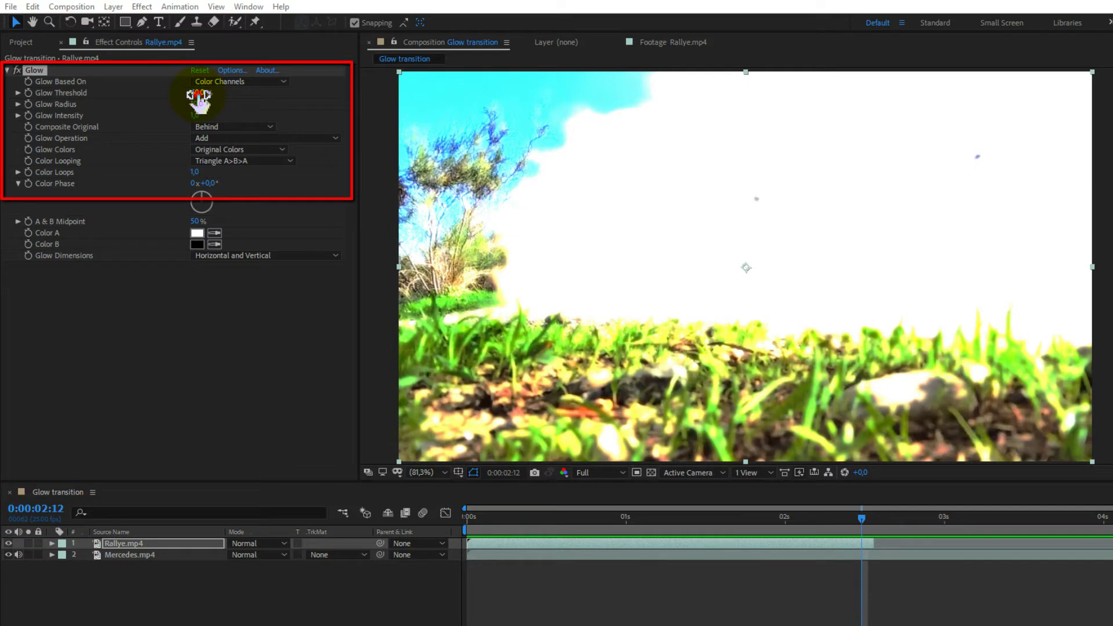
Step: Set Glow Threshold 0%, Radius 100, Intensity 15 and keyframe the Threshold at 0:00:02:12
{"action": "left_click_drag", "start_coordinate": [199, 100], "coordinate": [85, 96]}
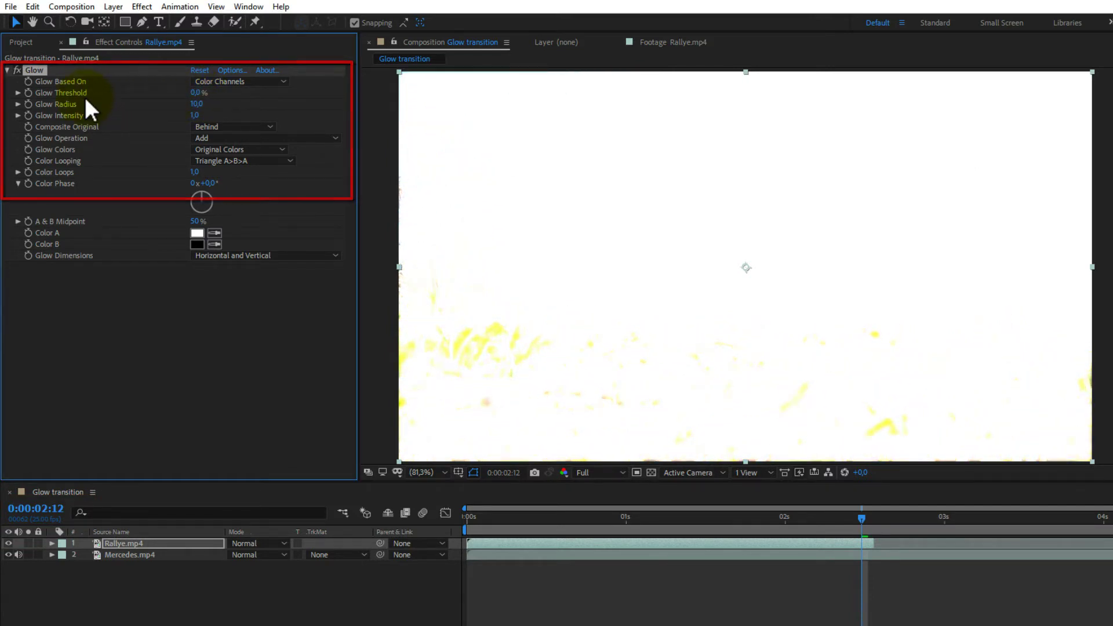
{"action": "left_click", "coordinate": [196, 103]}
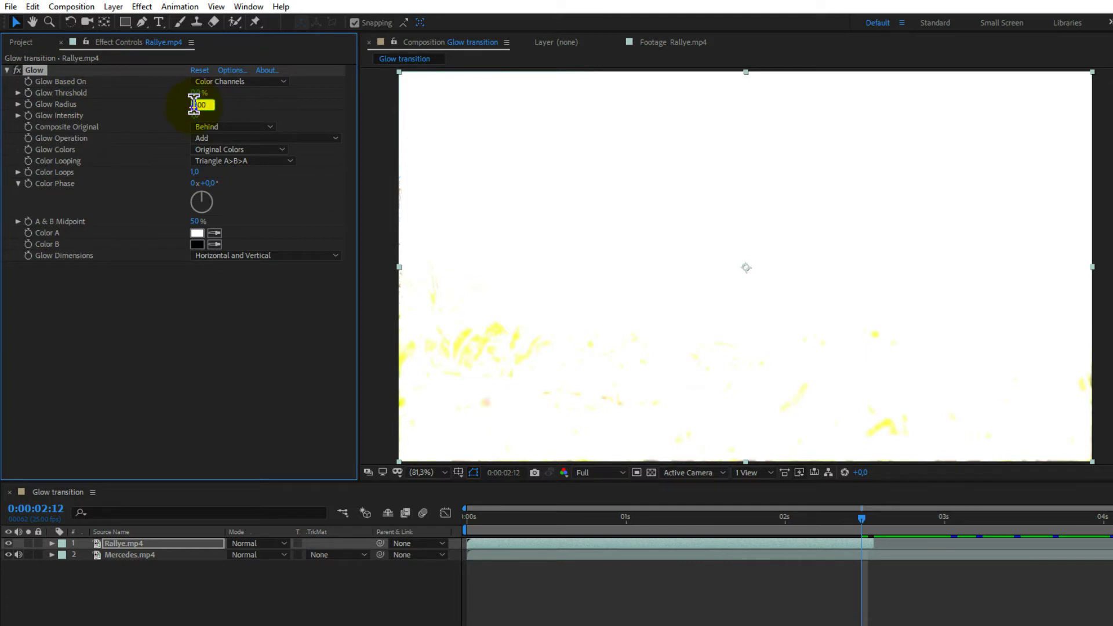
{"action": "key", "text": "Return"}
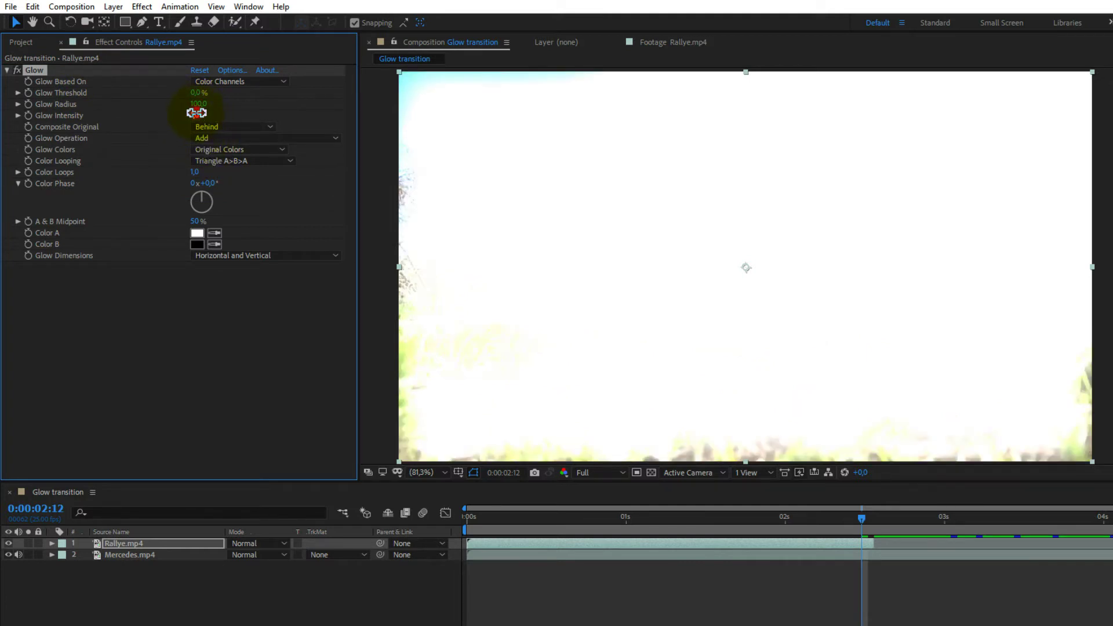
{"action": "left_click", "coordinate": [174, 306]}
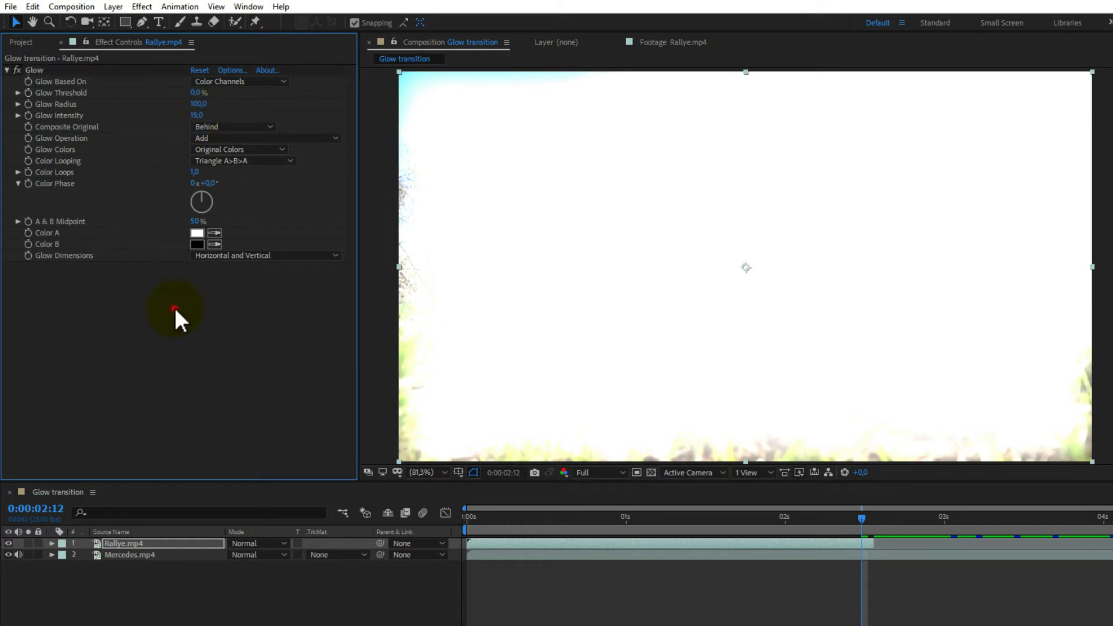
{"action": "left_click", "coordinate": [27, 92]}
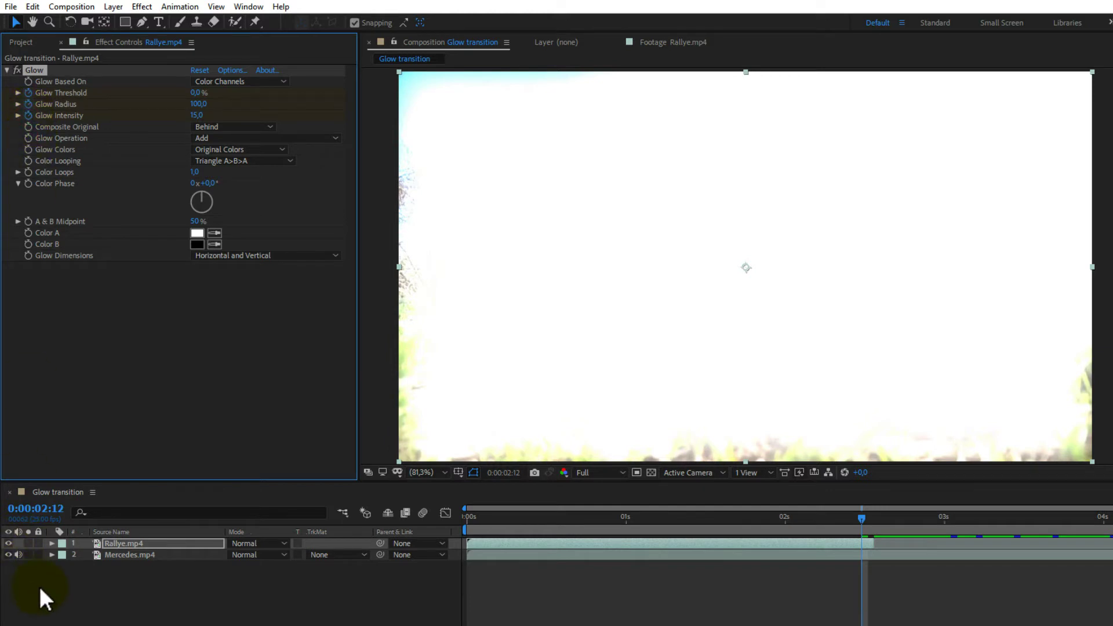
Step: Twirl open Rallye.mp4 > Effects > Glow to reveal the 0:00:02:12 keyframes
{"action": "left_click", "coordinate": [52, 544]}
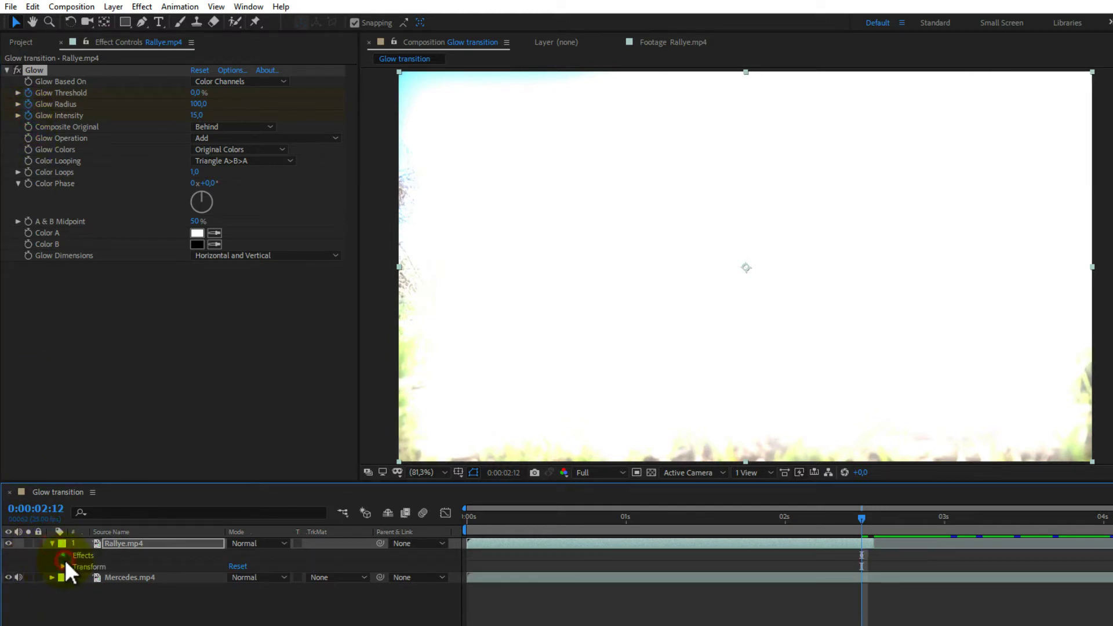
{"action": "left_click", "coordinate": [63, 555]}
{"action": "left_click", "coordinate": [75, 566]}
{"action": "scroll", "coordinate": [78, 564], "scroll_direction": "down", "scroll_amount": 1}
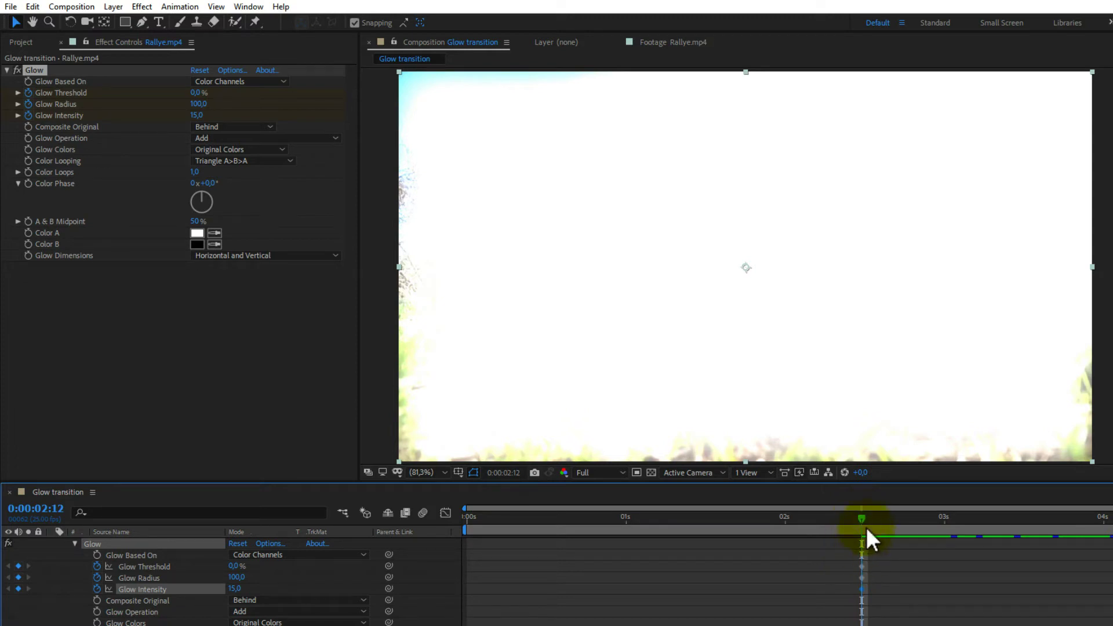
Step: Step back to 0:00:01:22 and set Glow Threshold to 100% and Intensity to 0 there
{"action": "key", "text": "shift+Page_Up"}
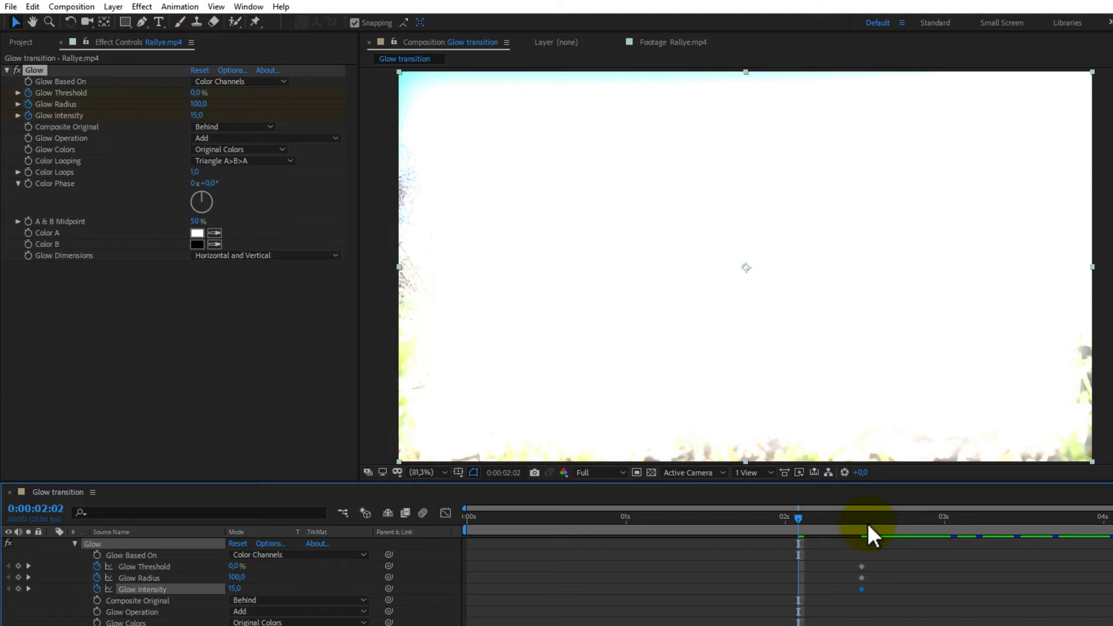
{"action": "key", "text": "Page_Up"}
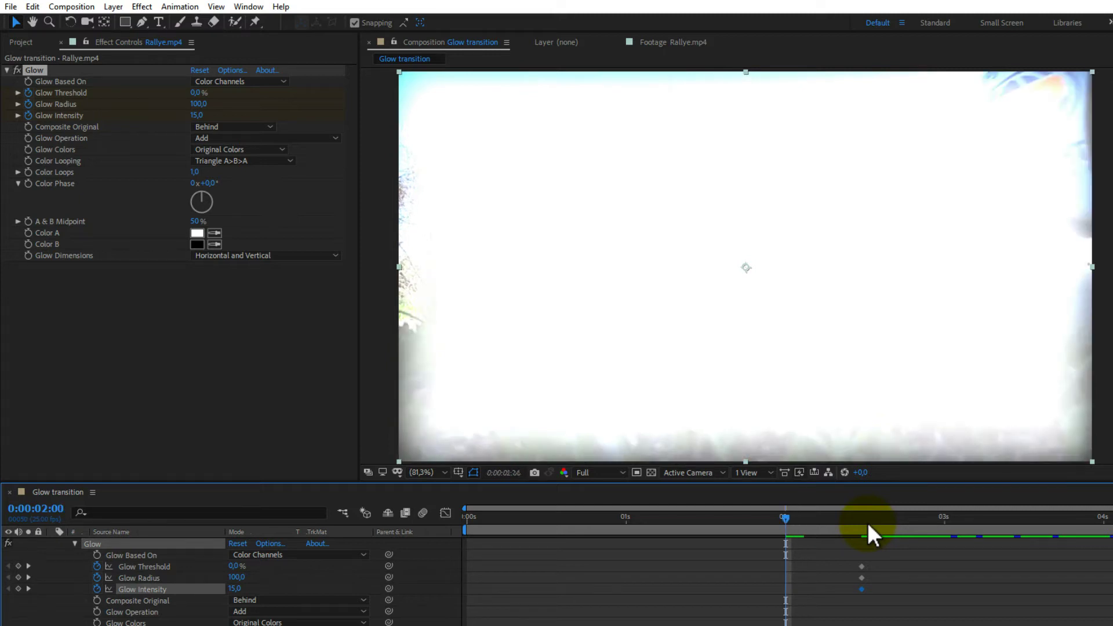
{"action": "key", "text": "Page_Up"}
{"action": "key", "text": "Page_Up"}
{"action": "key", "text": "Page_Up"}
{"action": "key", "text": "Page_Up"}
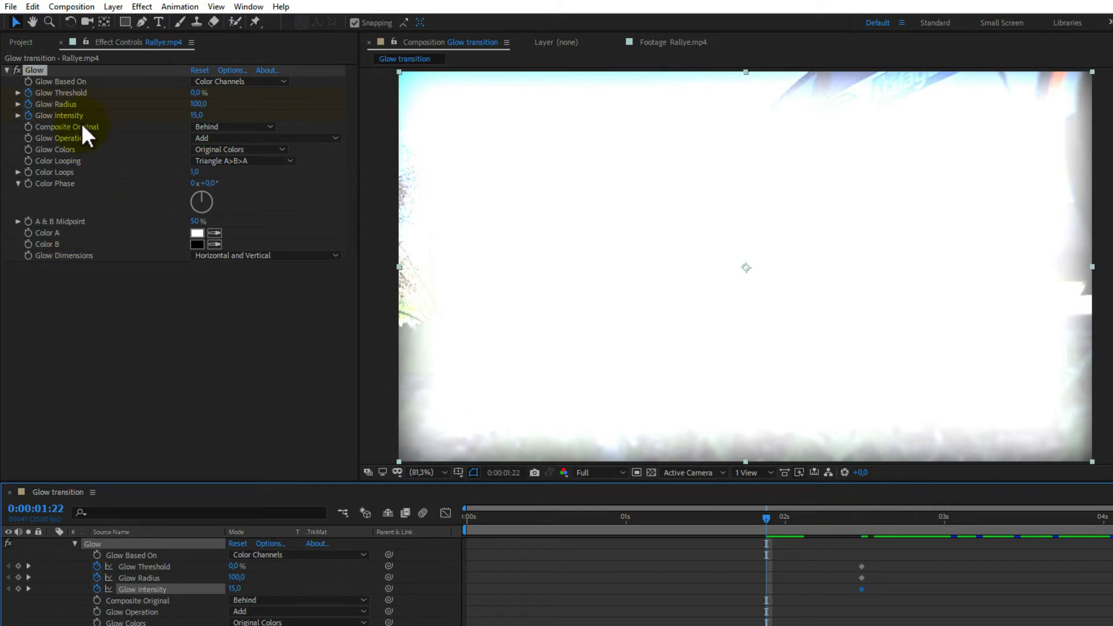
{"action": "left_click", "coordinate": [197, 93]}
{"action": "type", "text": "100"}
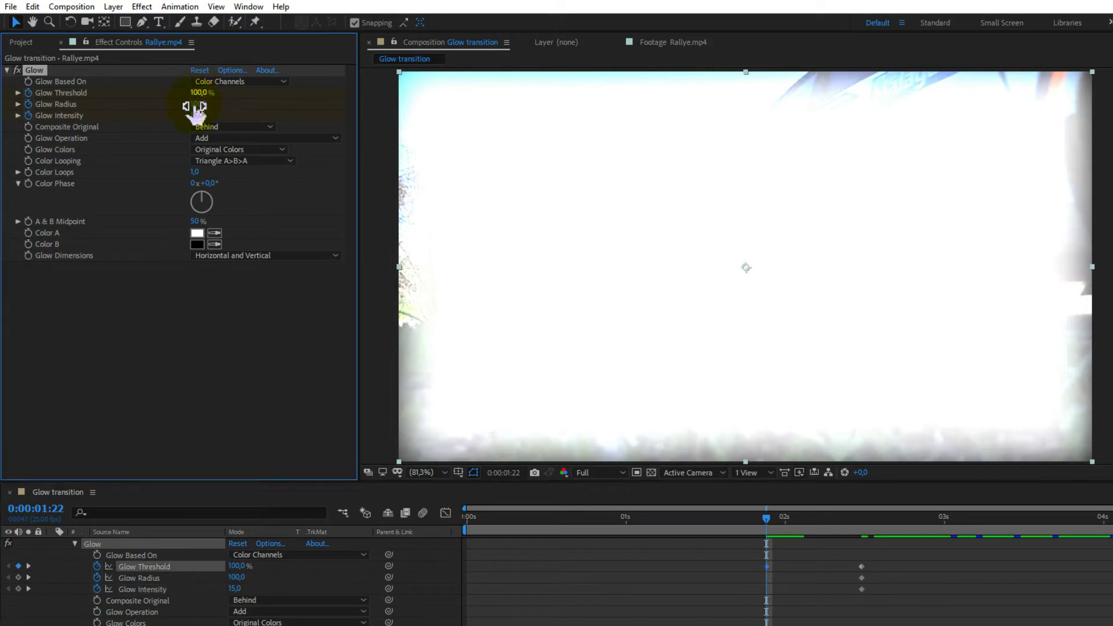
{"action": "key", "text": "Return"}
{"action": "left_click_drag", "start_coordinate": [187, 119], "coordinate": [33, 131]}
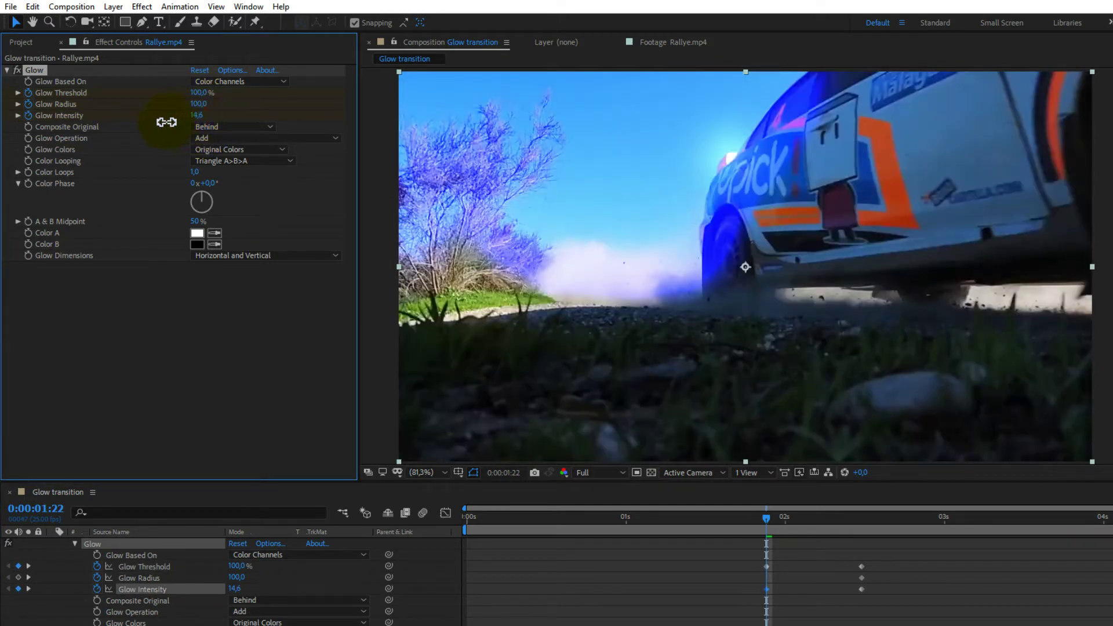
{"action": "left_click", "coordinate": [193, 115]}
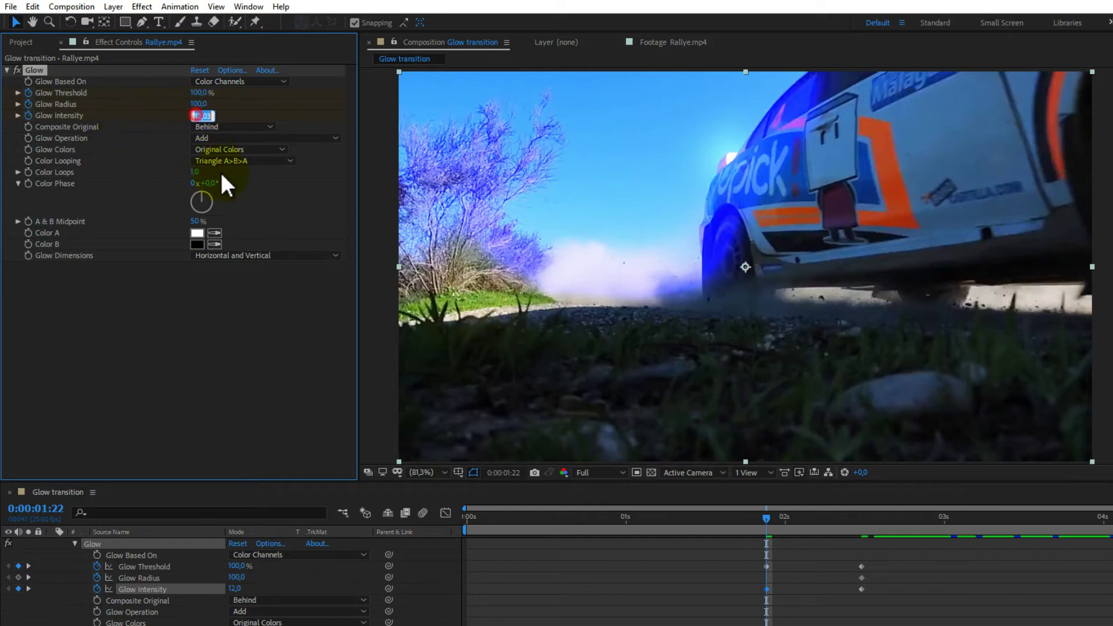
{"action": "type", "text": "0"}
{"action": "key", "text": "Return"}
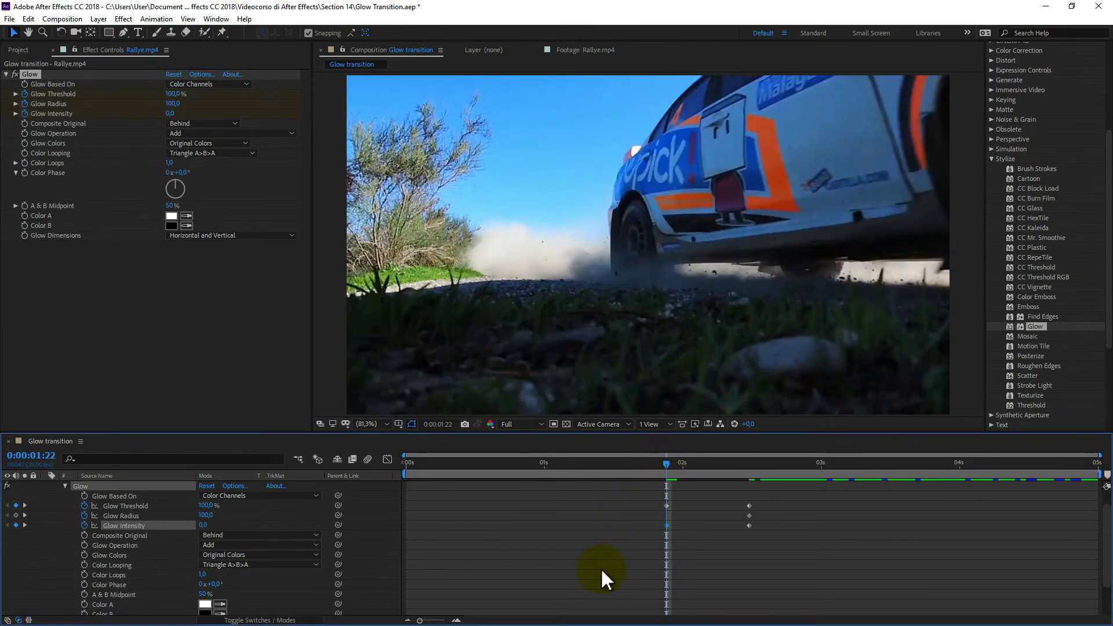
{"action": "key", "text": "space"}
{"action": "left_click", "coordinate": [412, 469]}
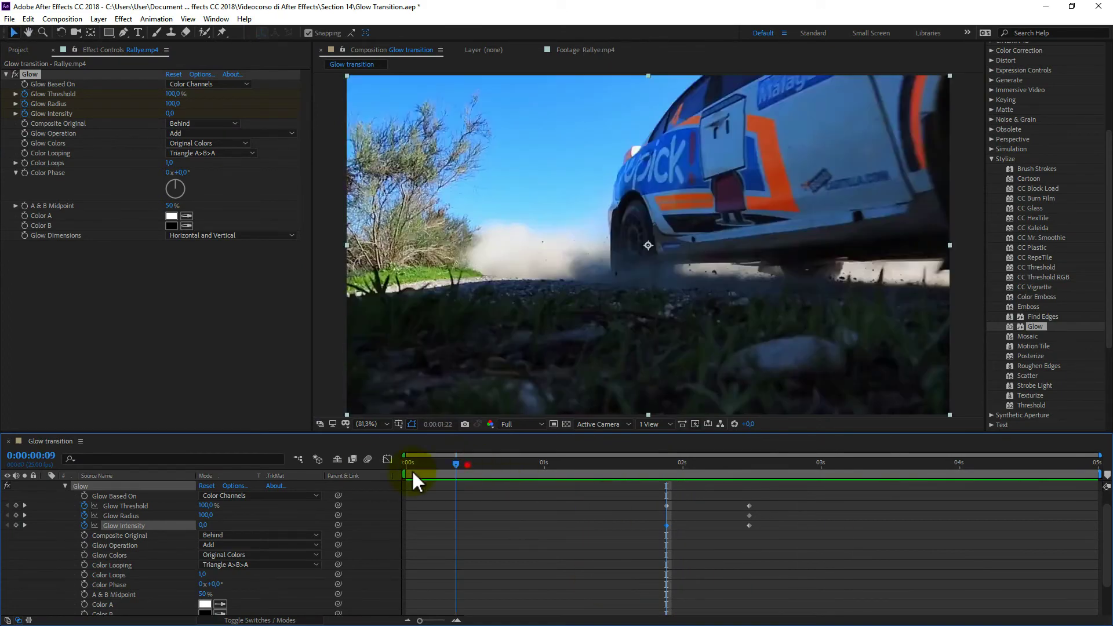
{"action": "key", "text": "space"}
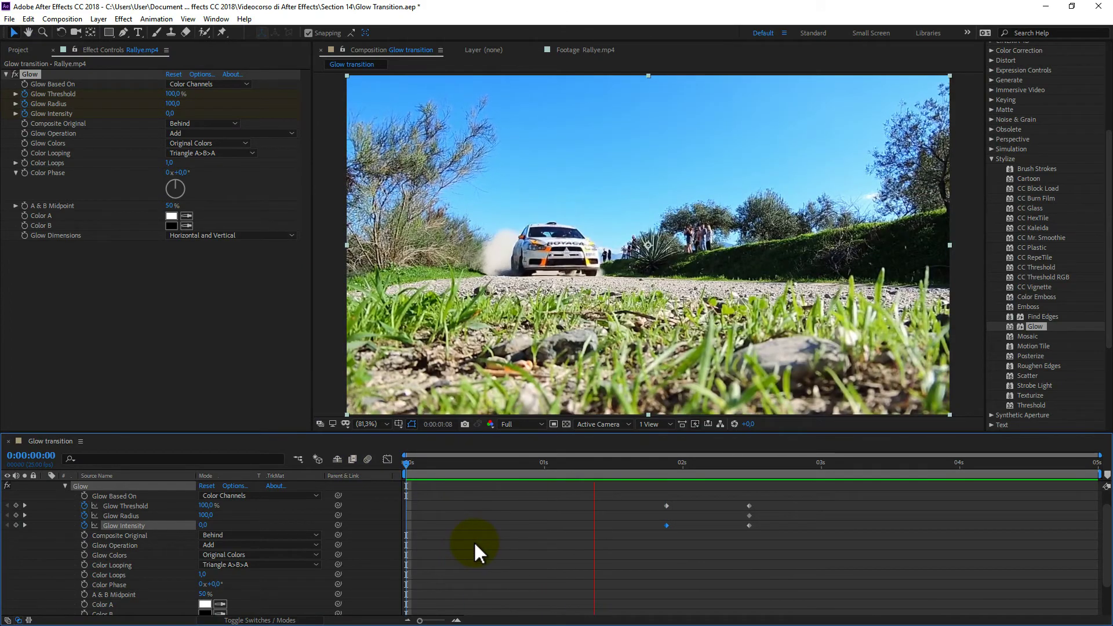
{"action": "mouse_move", "coordinate": [664, 464]}
{"action": "left_mouse_down"}
{"action": "mouse_move", "coordinate": [750, 472]}
{"action": "mouse_move", "coordinate": [672, 497]}
{"action": "mouse_move", "coordinate": [747, 489]}
{"action": "mouse_move", "coordinate": [670, 475]}
{"action": "left_mouse_up"}
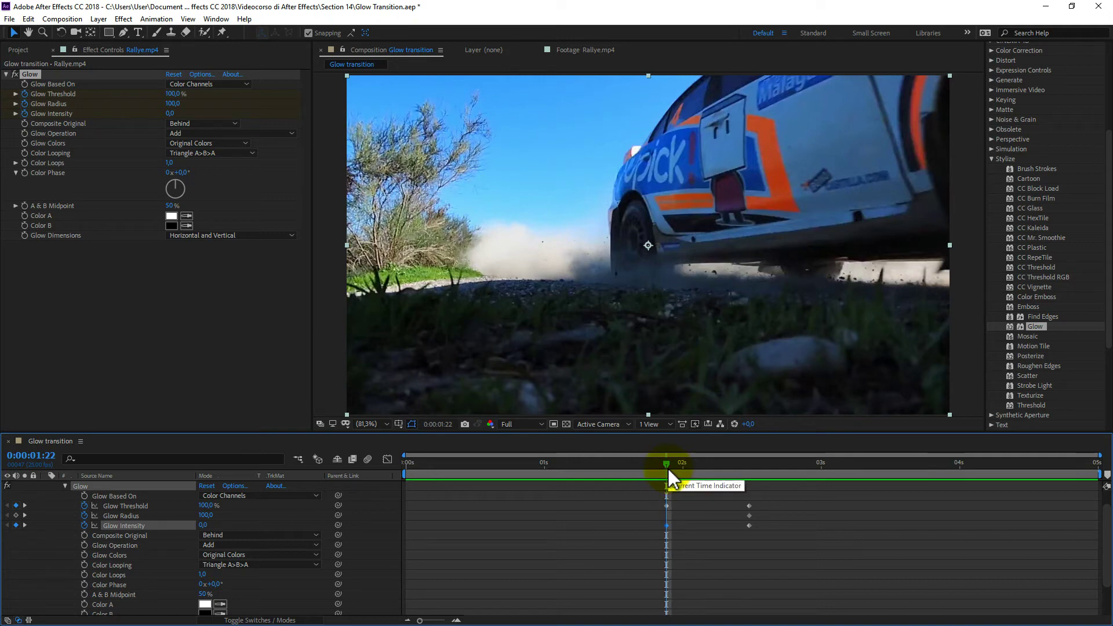
{"action": "mouse_move", "coordinate": [669, 472]}
{"action": "left_mouse_down"}
{"action": "mouse_move", "coordinate": [759, 467]}
{"action": "mouse_move", "coordinate": [700, 467]}
{"action": "left_mouse_up"}
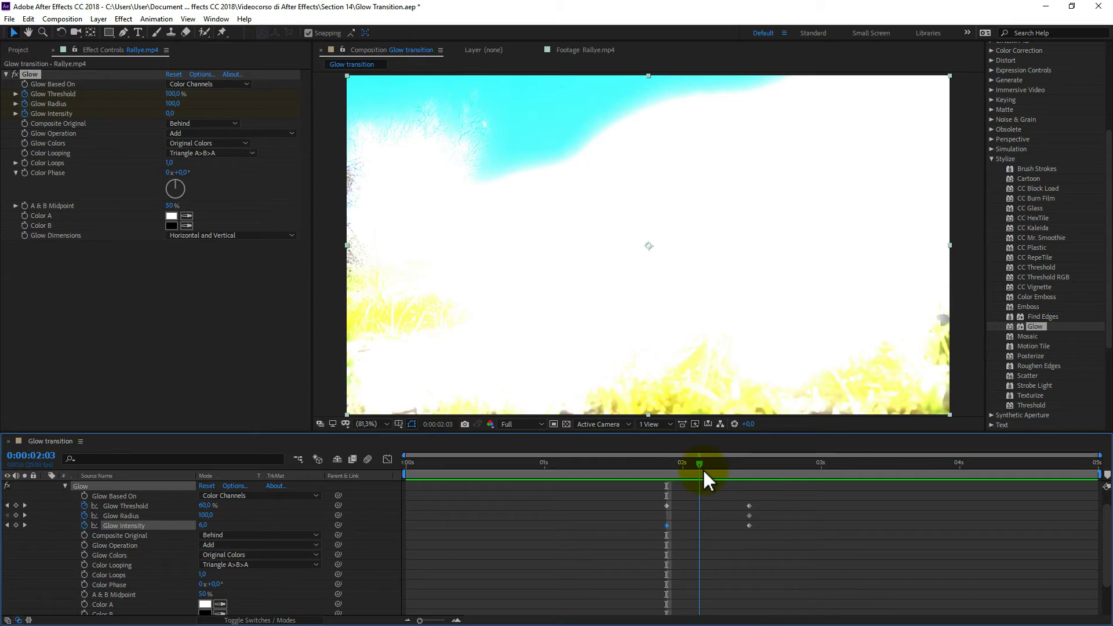
Step: Copy the Rallye clip's keyframed Glow effect onto Mercedes.mp4 and scrub to 0:00:02:15 to check it
{"action": "scroll", "coordinate": [67, 501], "scroll_direction": "up", "scroll_amount": 2}
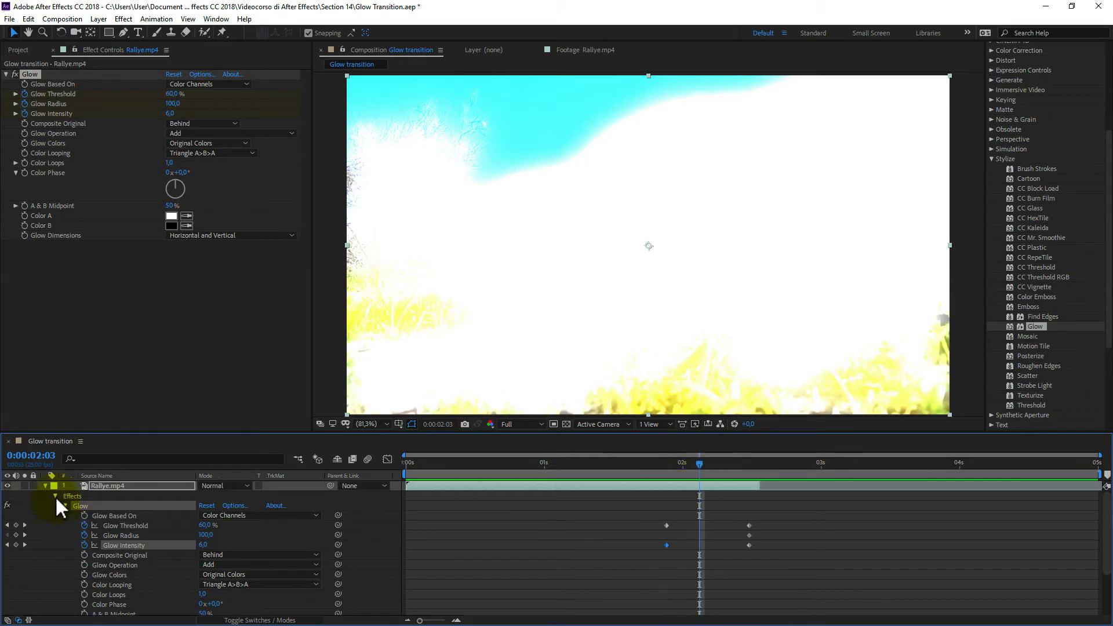
{"action": "left_click", "coordinate": [55, 497]}
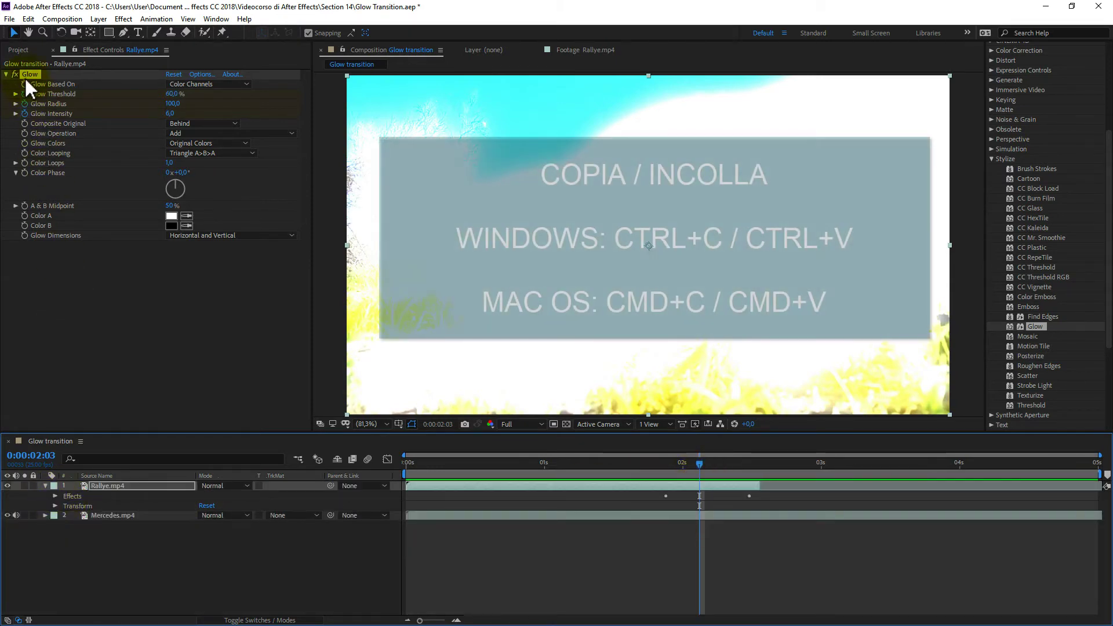
{"action": "left_click", "coordinate": [30, 72]}
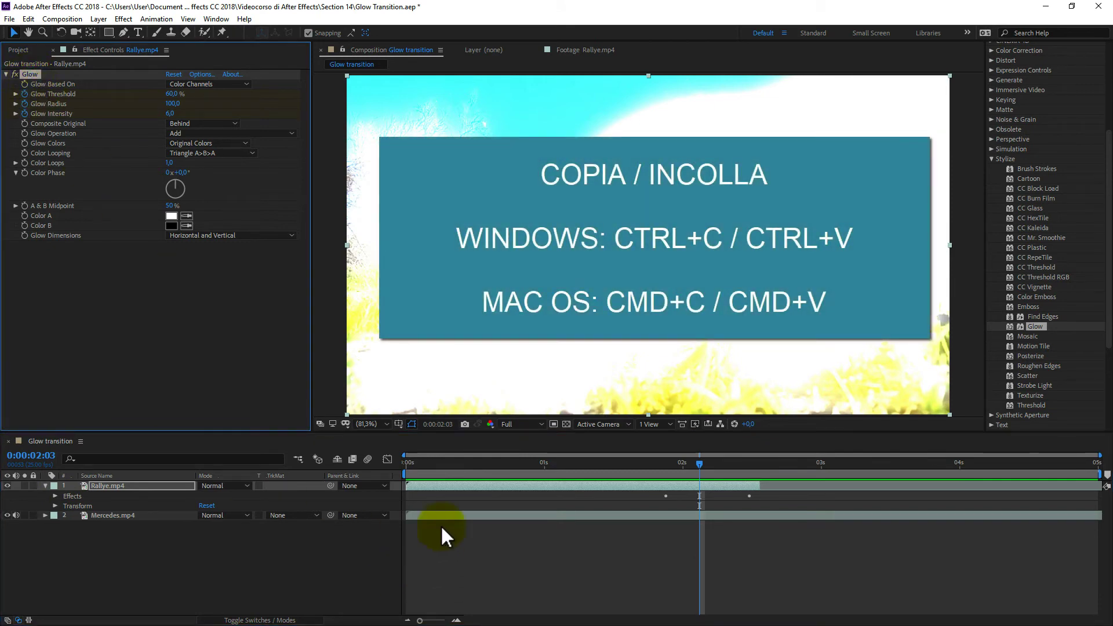
{"action": "left_click_drag", "start_coordinate": [412, 465], "coordinate": [763, 472]}
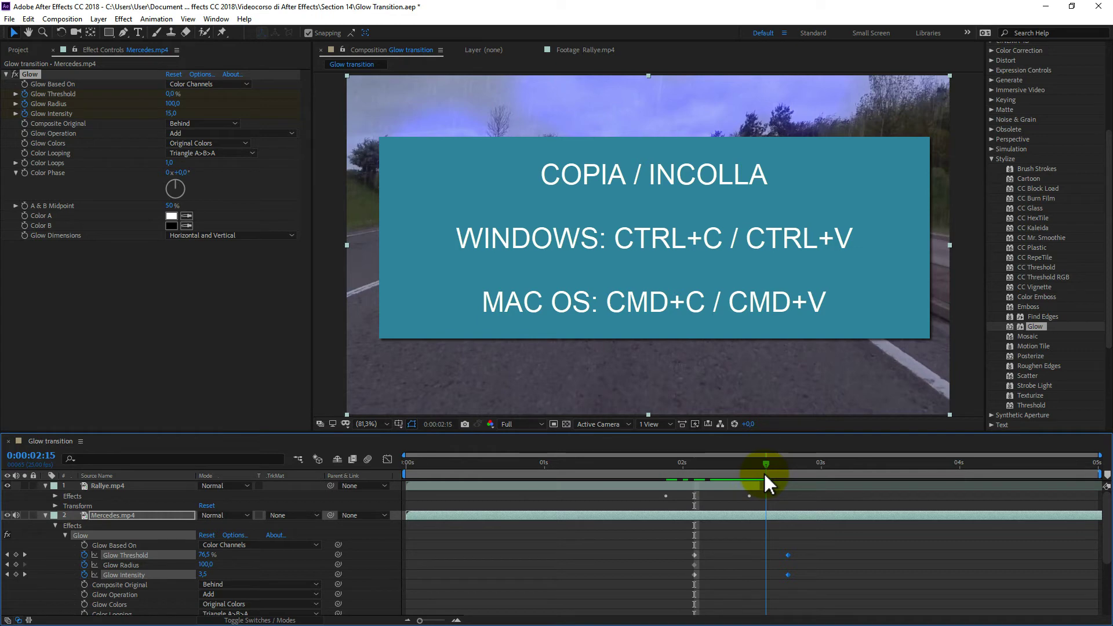
Step: Move the first Mercedes Glow keyframes to 0:00:01:05, so threshold 0%/intensity 15 ramps to 100%/intensity 0
{"action": "left_click_drag", "start_coordinate": [764, 472], "coordinate": [763, 471]}
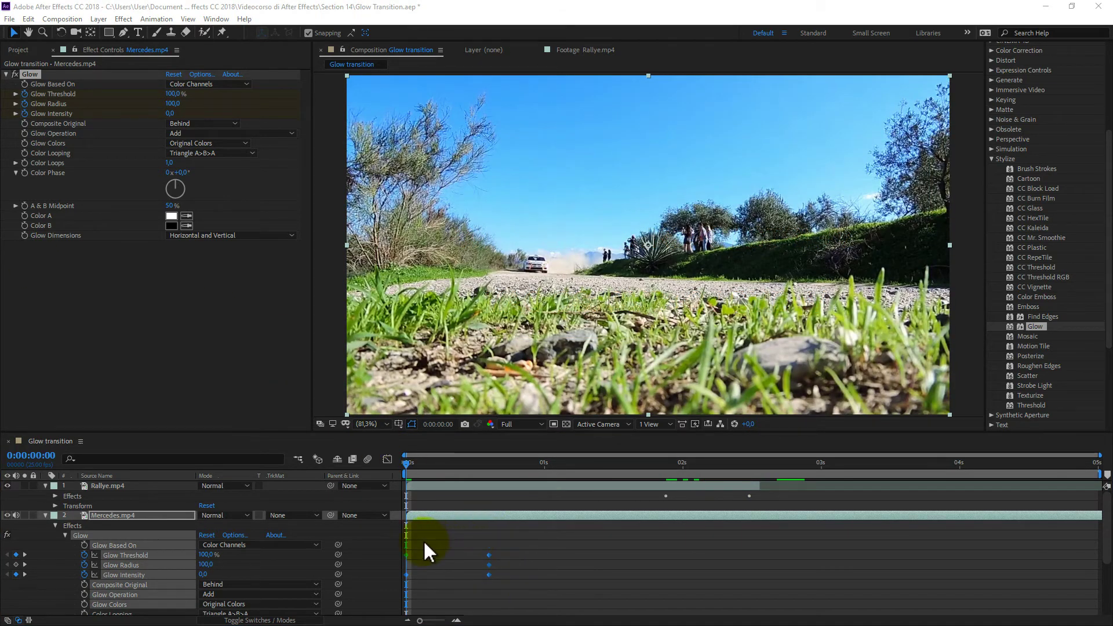
{"action": "left_click_drag", "start_coordinate": [429, 541], "coordinate": [402, 589]}
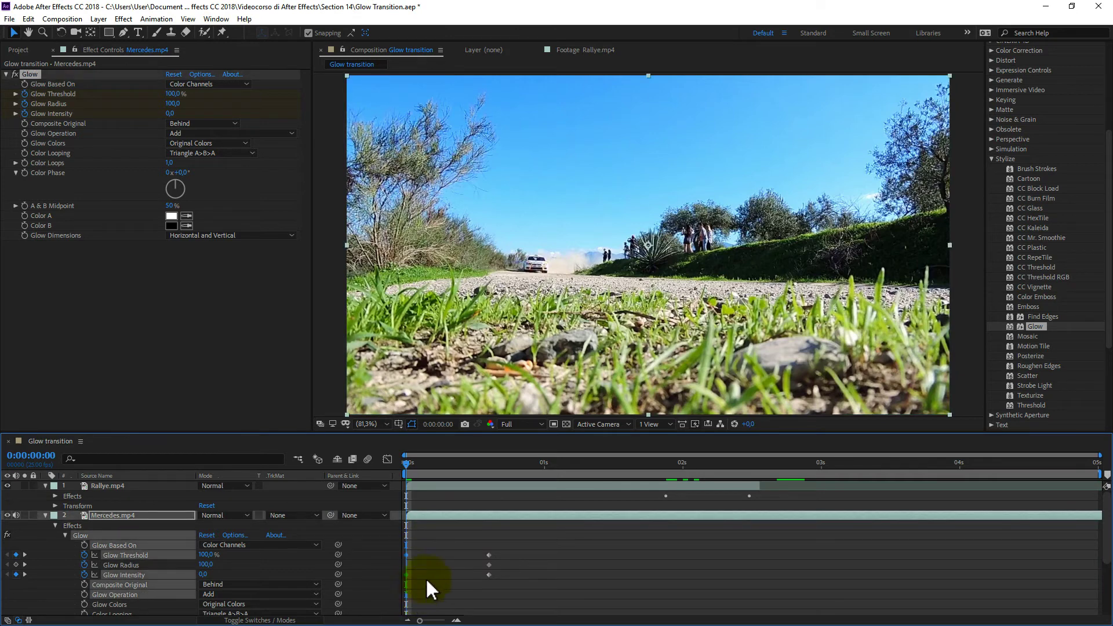
{"action": "left_click", "coordinate": [488, 462]}
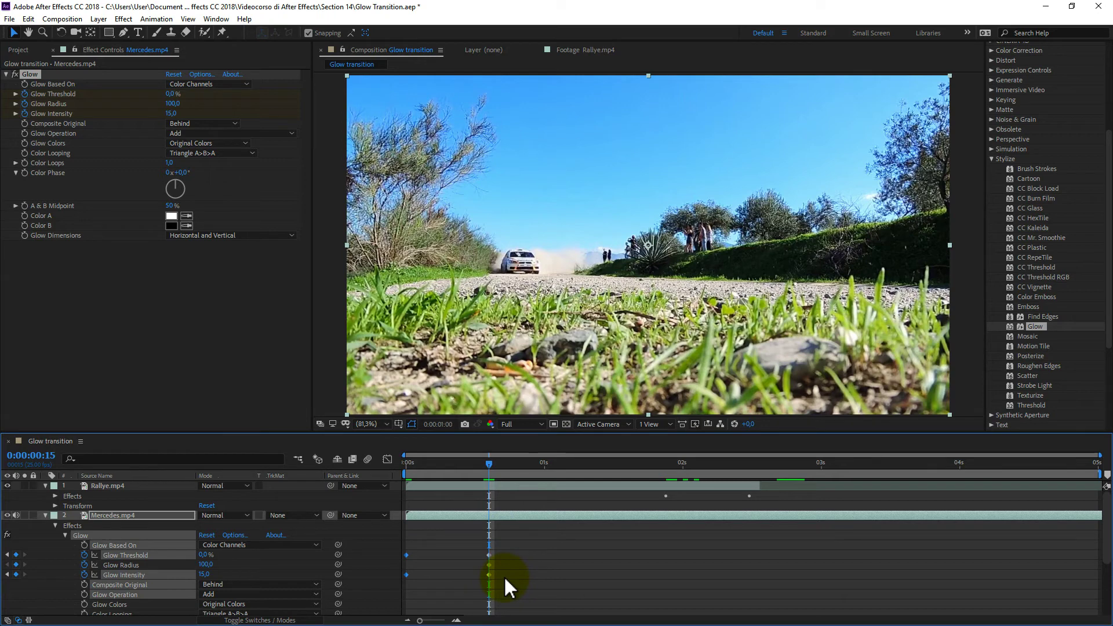
{"action": "key", "text": "shift+Page_Down"}
{"action": "key", "text": "Page_Down"}
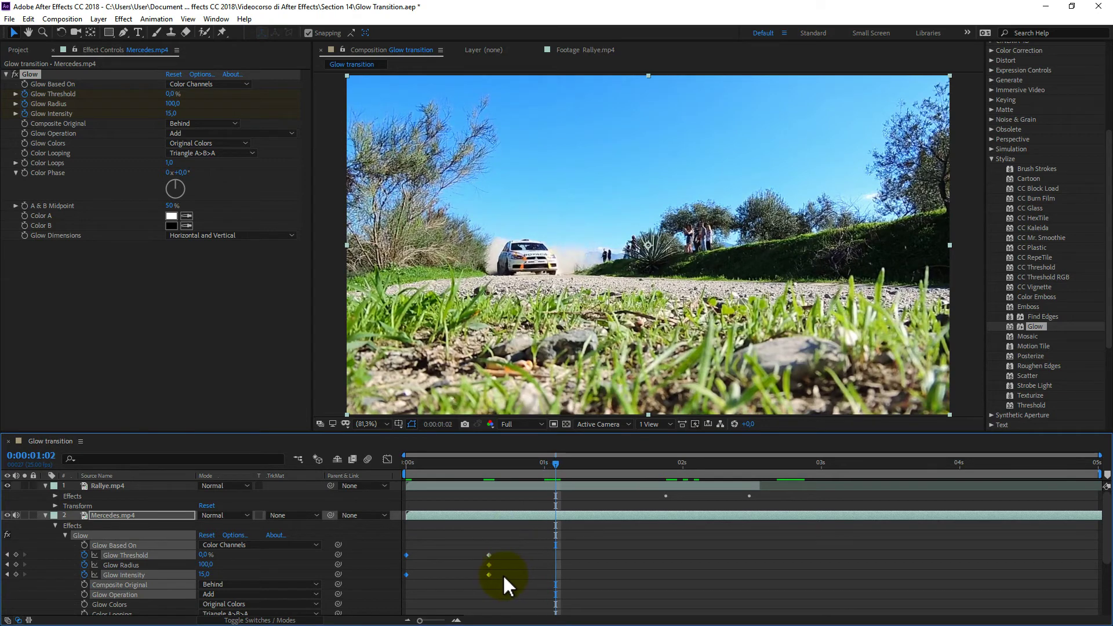
{"action": "left_click", "coordinate": [408, 554]}
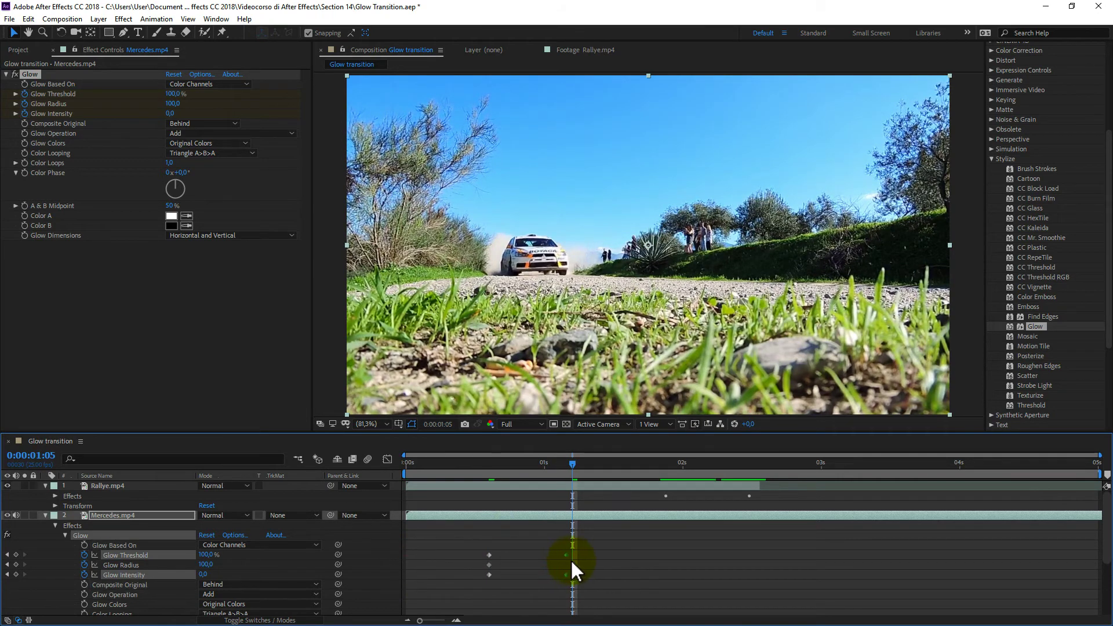
{"action": "mouse_move", "coordinate": [437, 559]}
{"action": "left_mouse_down"}
{"action": "mouse_move", "coordinate": [572, 556]}
{"action": "mouse_move", "coordinate": [452, 599]}
{"action": "left_mouse_up"}
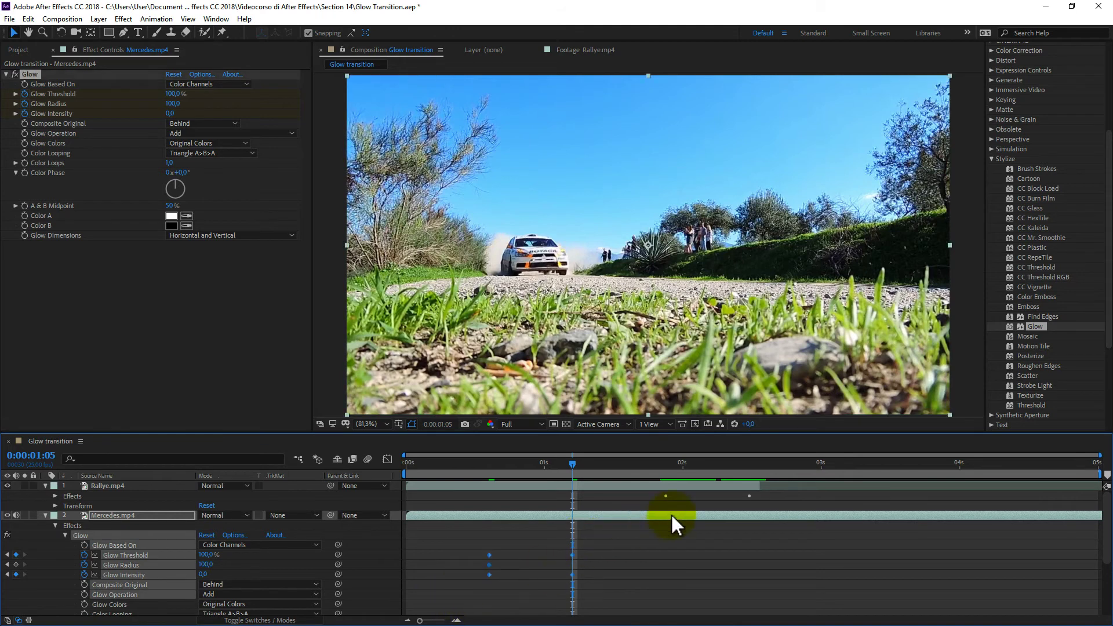
{"action": "left_click", "coordinate": [826, 463]}
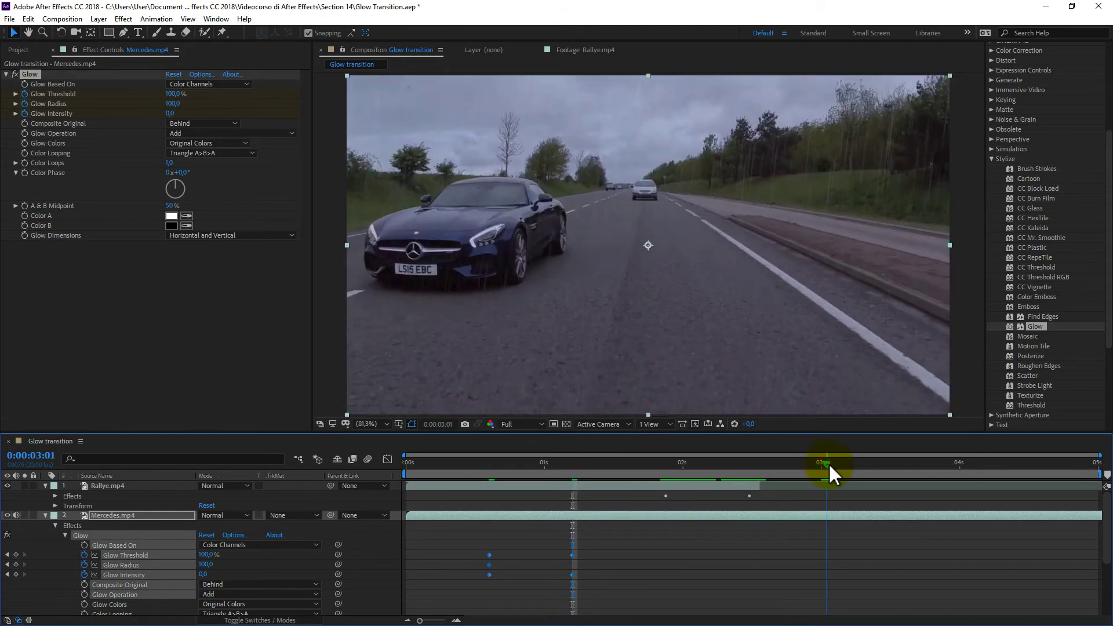
Step: Slide the Mercedes Glow keyframes later to start at 0:00:02:12, then scrub back to preview the flash
{"action": "left_click_drag", "start_coordinate": [574, 557], "coordinate": [833, 558]}
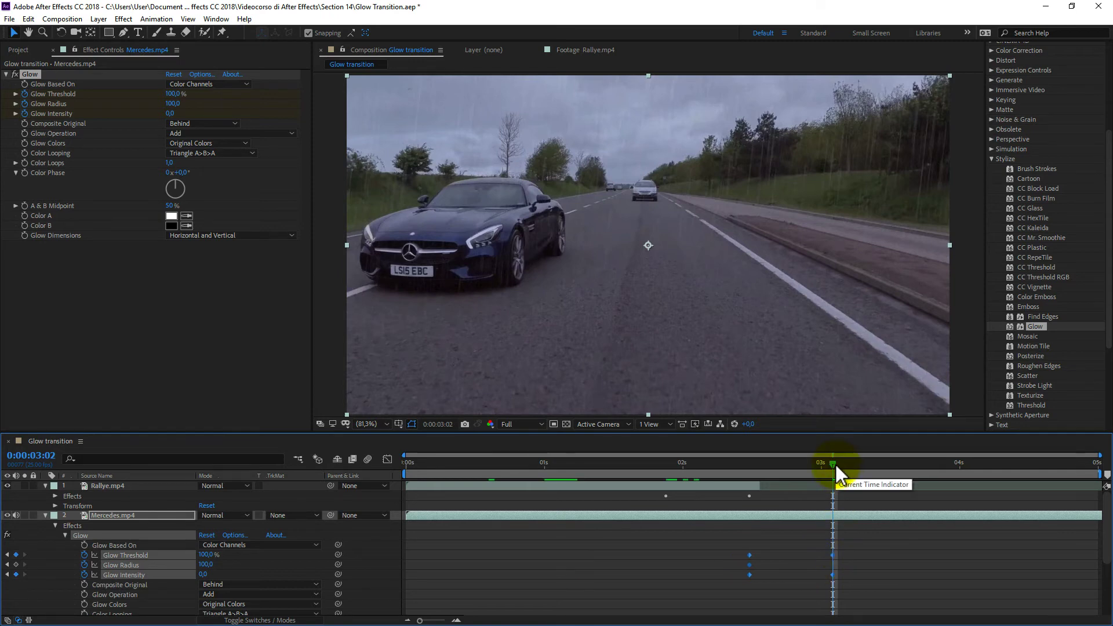
{"action": "left_click", "coordinate": [749, 464]}
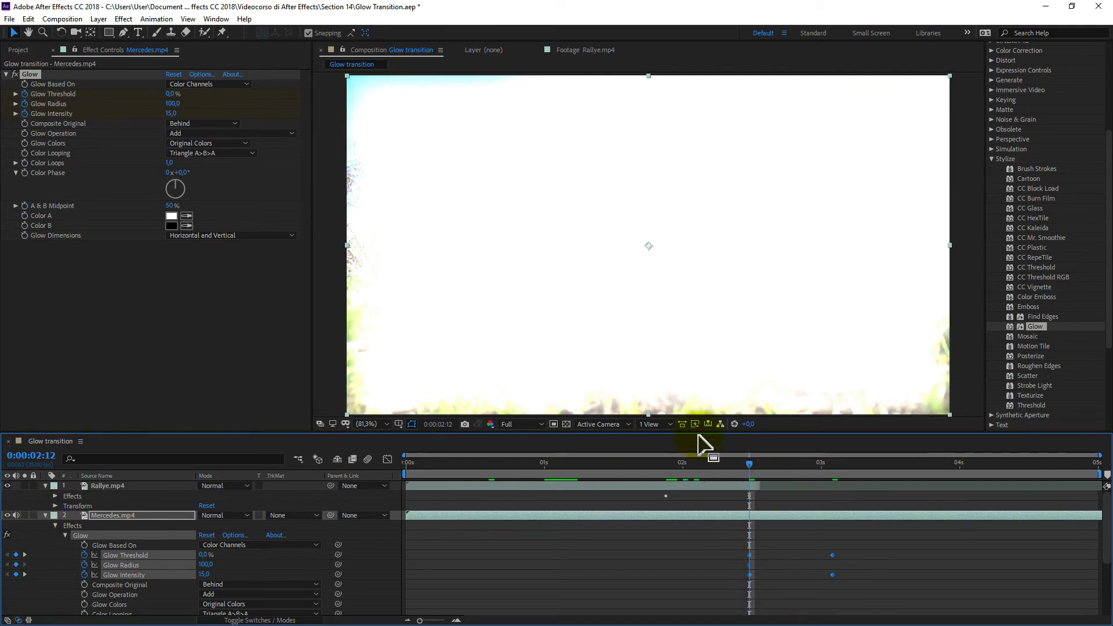
{"action": "left_click", "coordinate": [663, 466]}
{"action": "left_click_drag", "start_coordinate": [662, 464], "coordinate": [622, 467]}
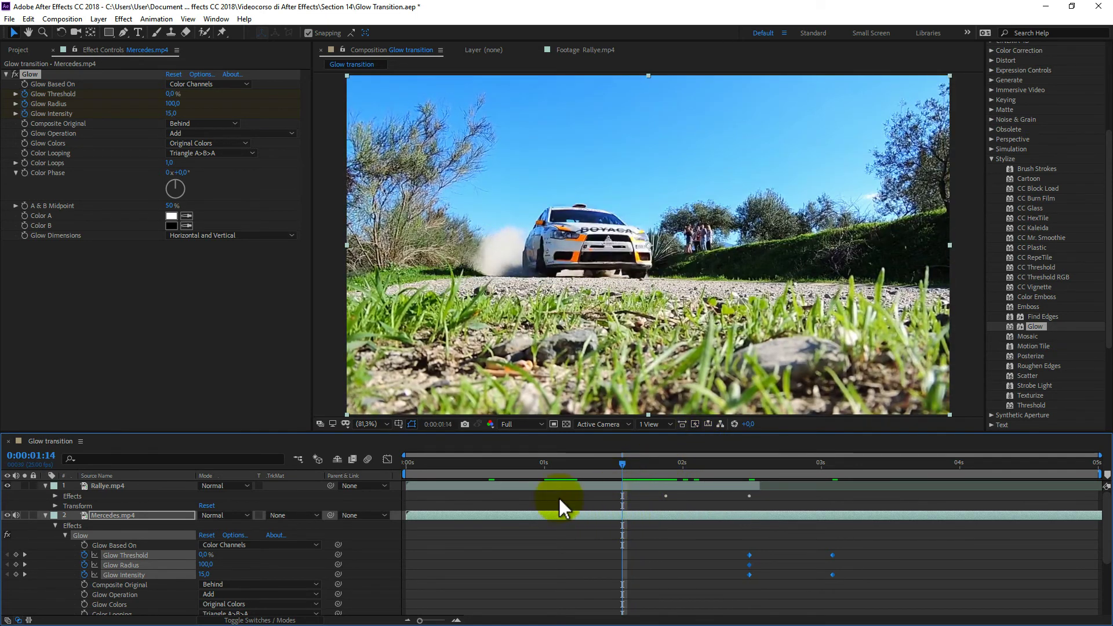
{"action": "left_click_drag", "start_coordinate": [438, 476], "coordinate": [408, 541]}
{"action": "key", "text": "space"}
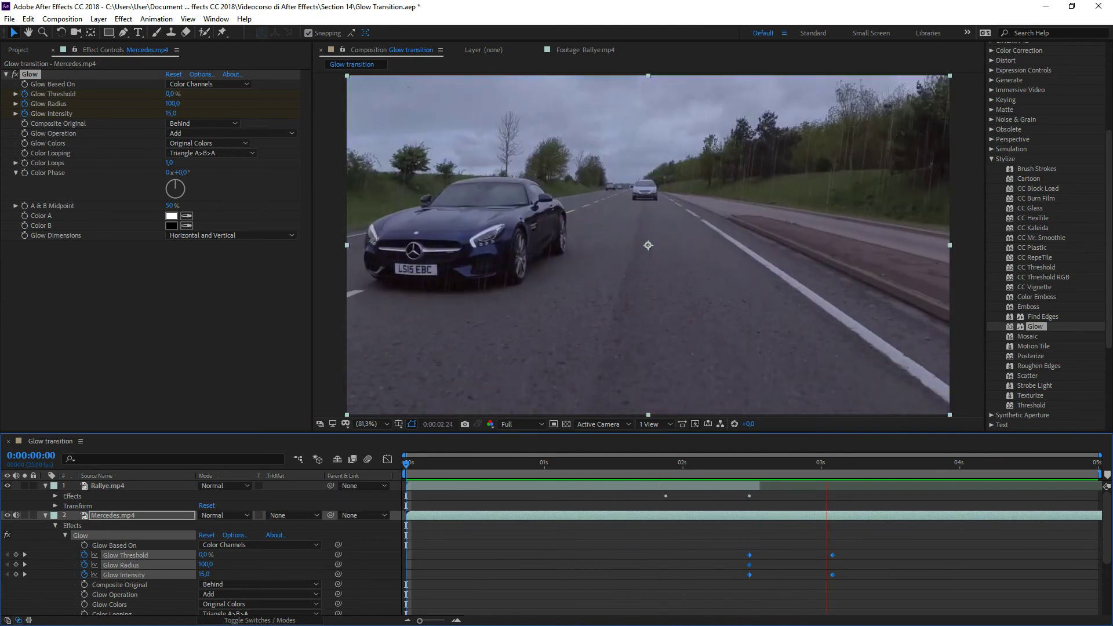
{"action": "key", "text": "space"}
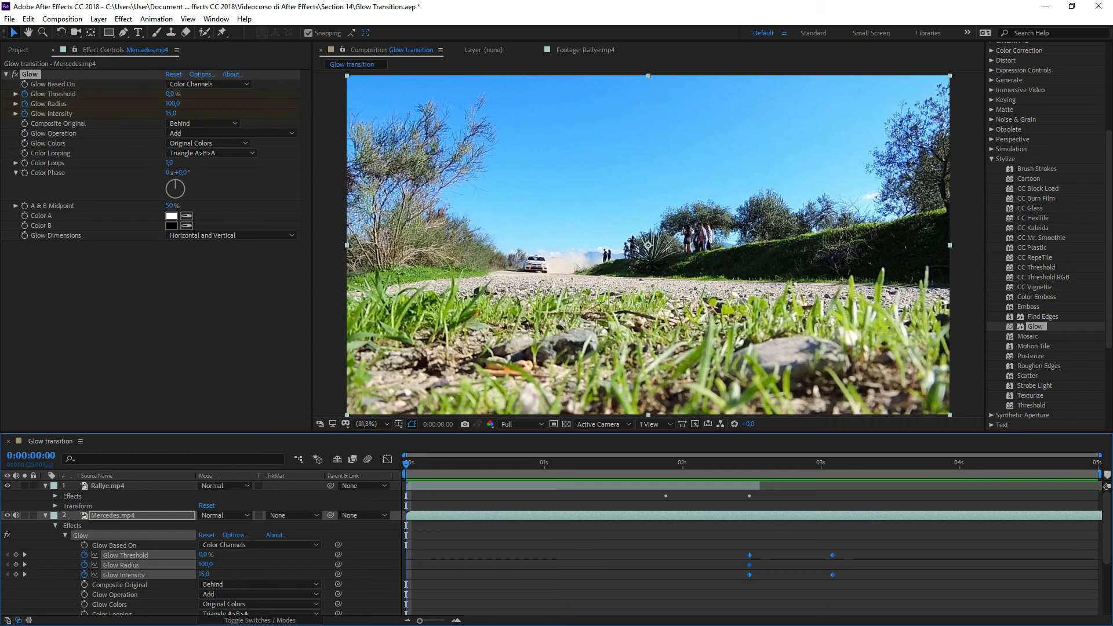
{"action": "key", "text": "space"}
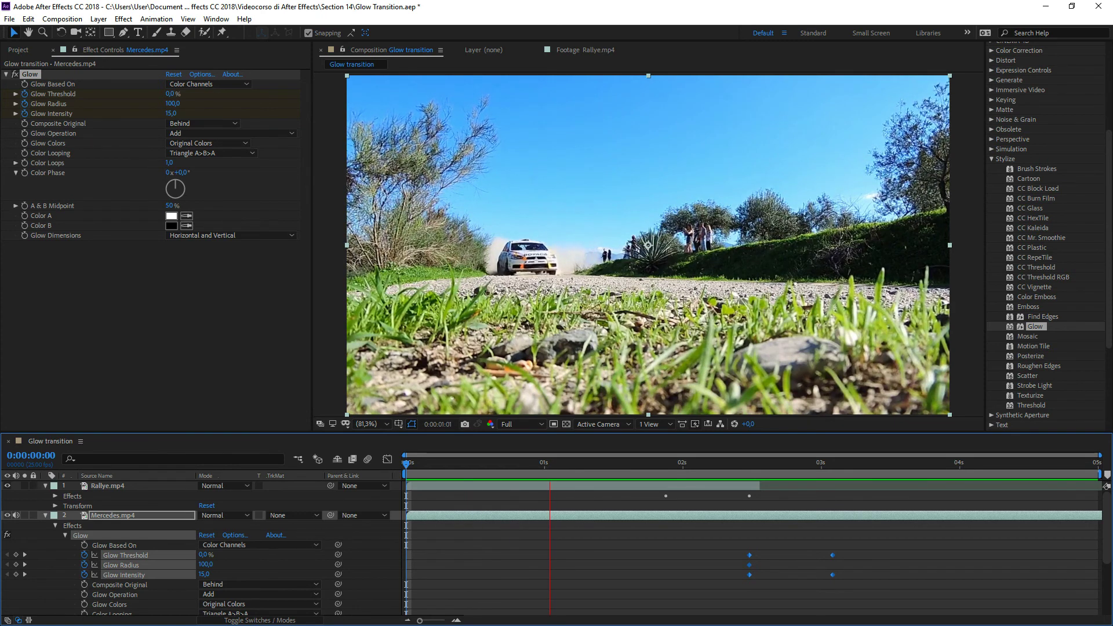